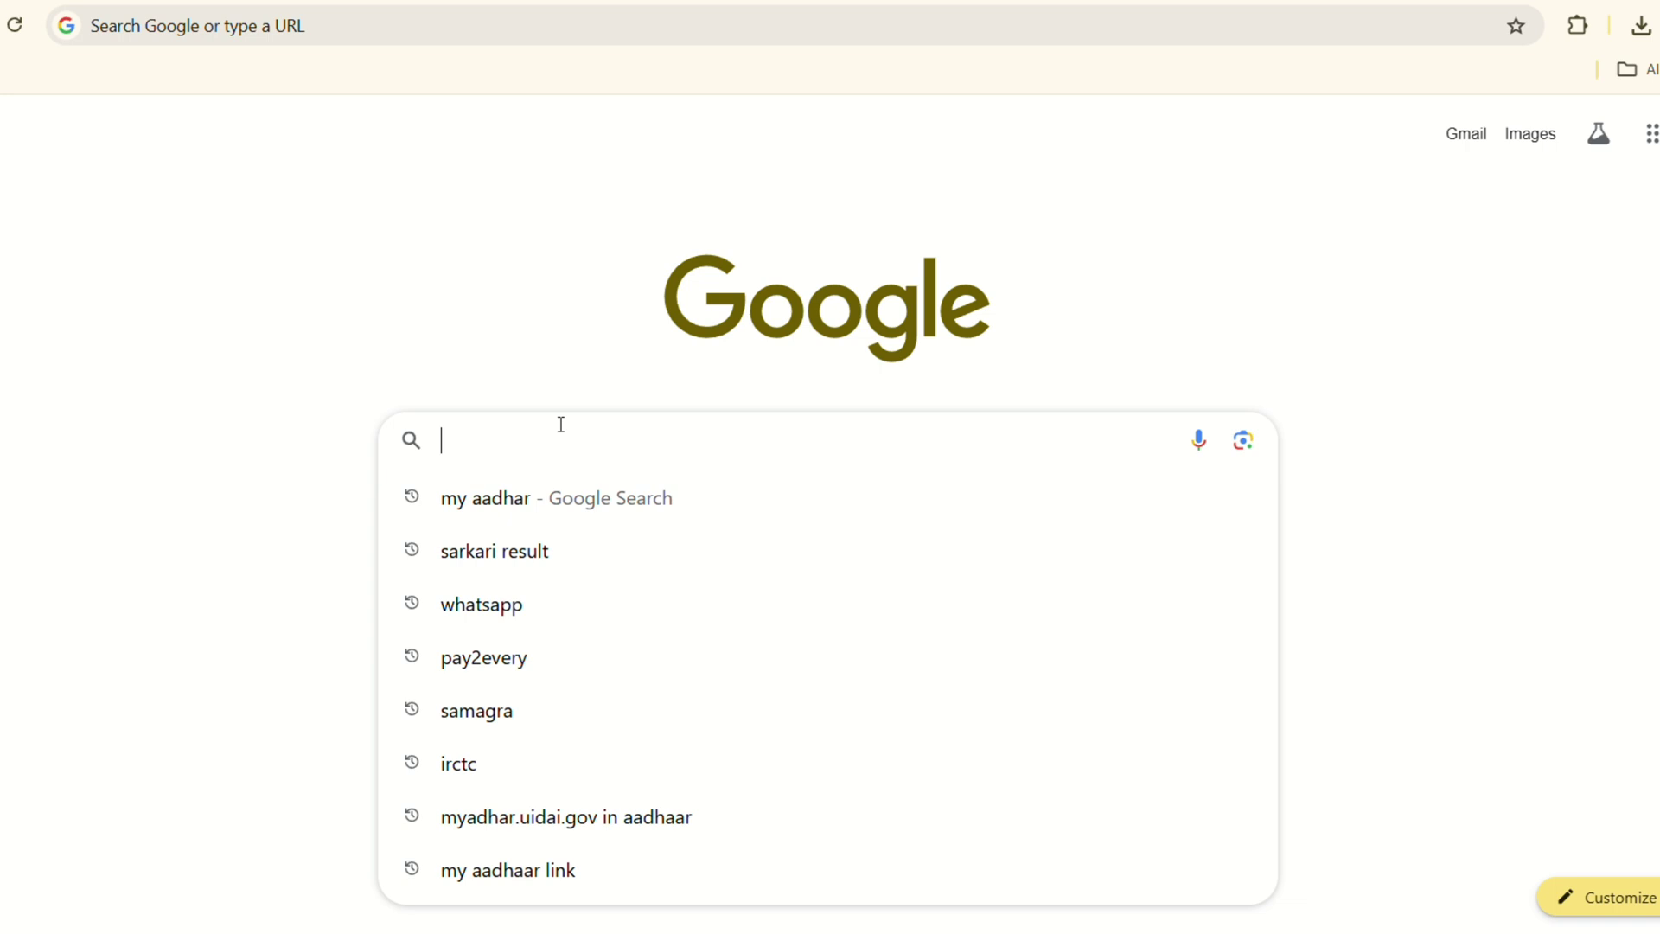
Step: Search Google for 'myadhar.uidai.gov in aadhaar' using the suggested query
{"action": "type", "text": "my"}
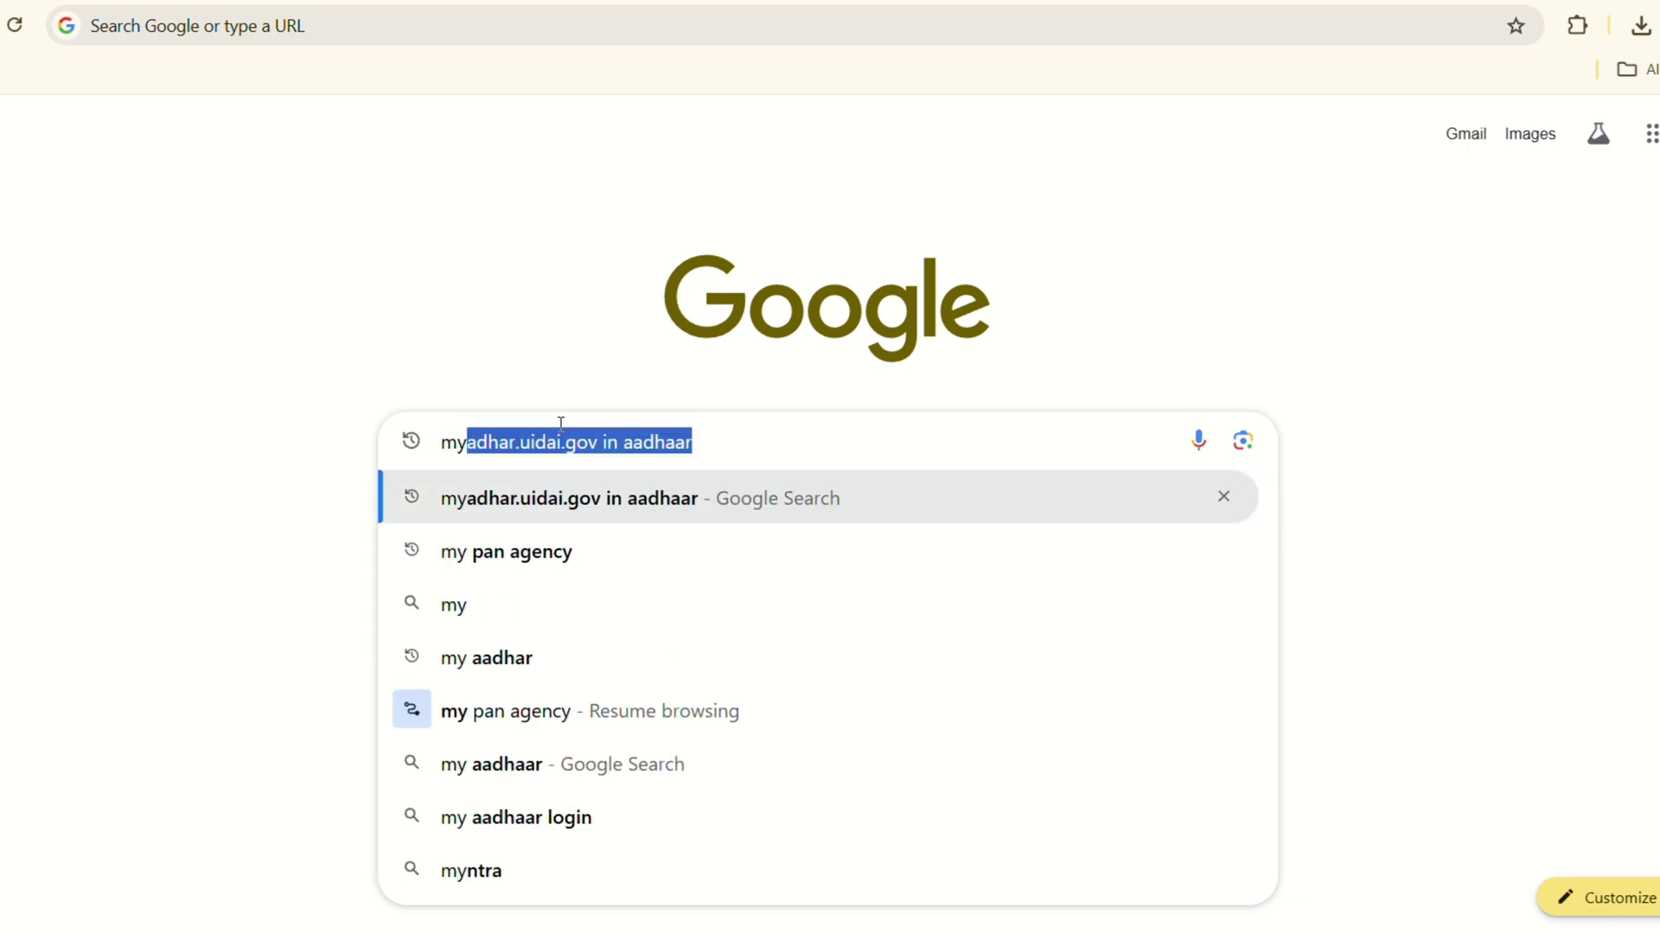
{"action": "type", "text": "adha"}
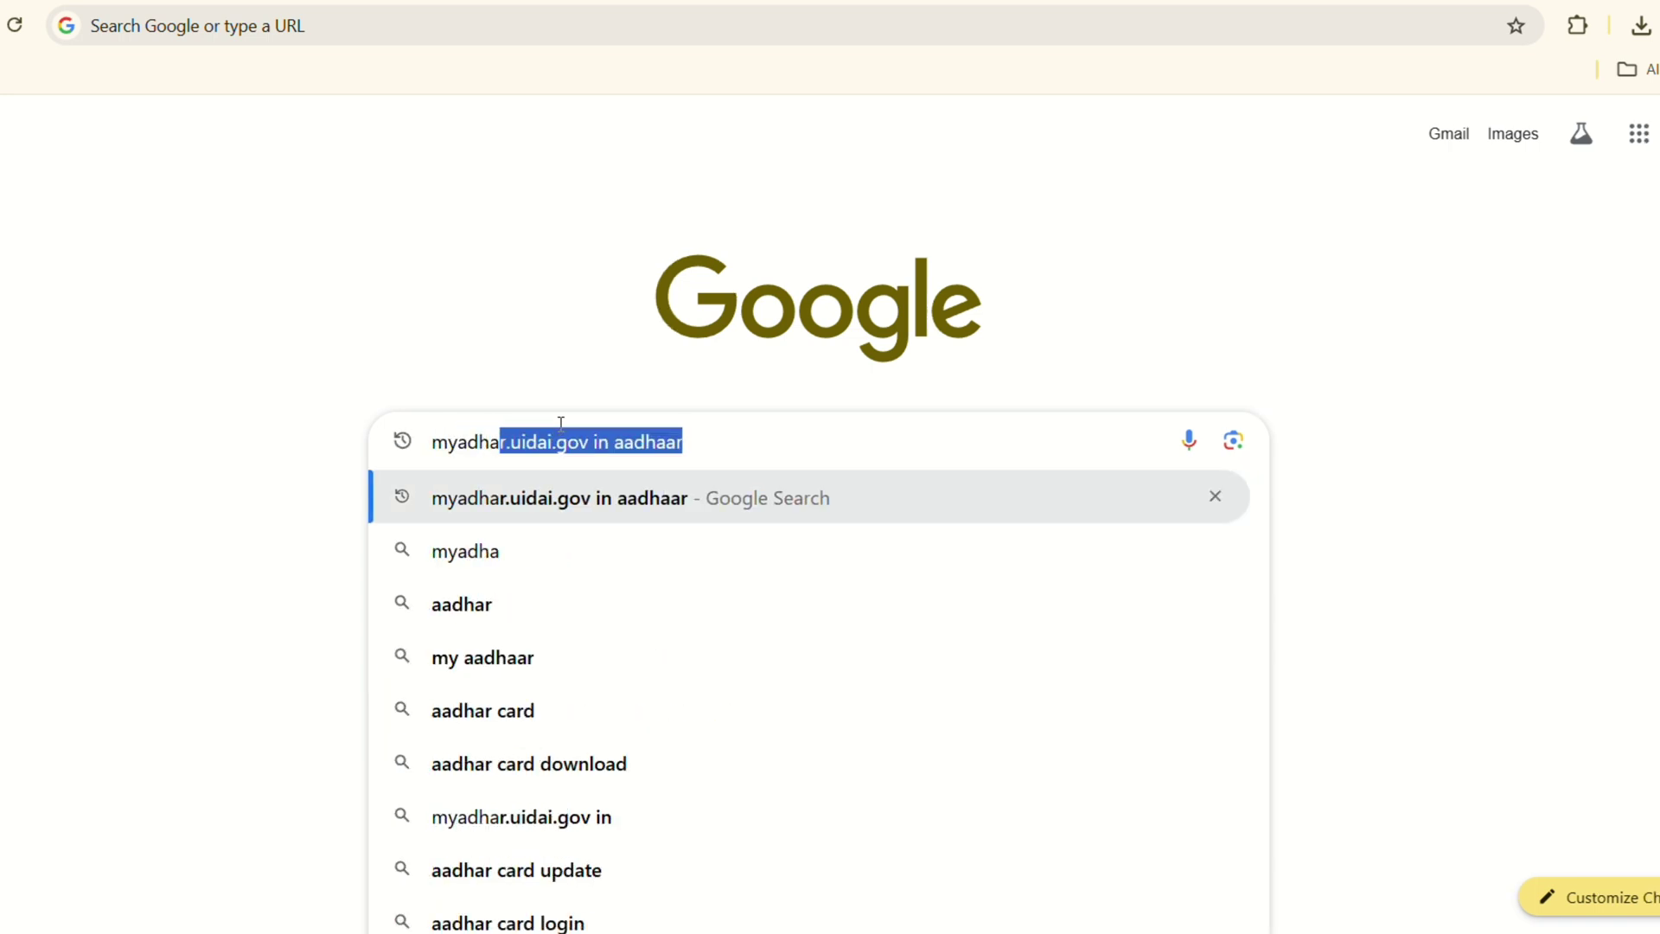
{"action": "left_click", "coordinate": [560, 498]}
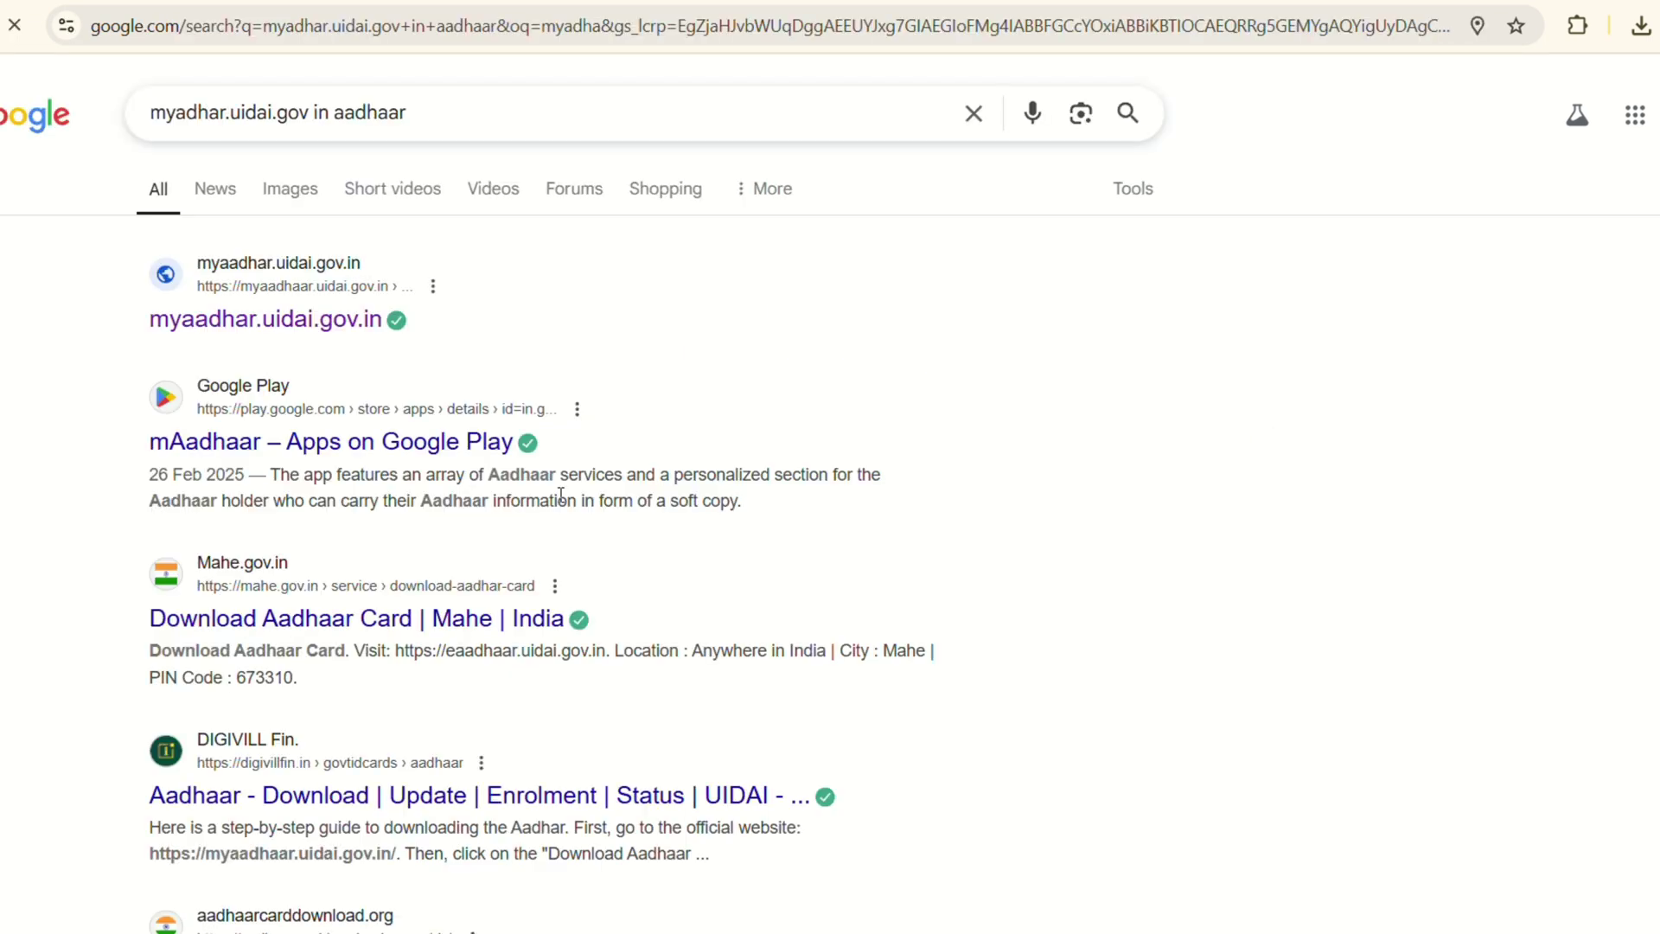
{"action": "left_click_drag", "start_coordinate": [410, 321], "coordinate": [259, 321]}
Step: Open the myAadhaar site's login and enter the Aadhaar number and captcha
{"action": "left_click", "coordinate": [259, 322]}
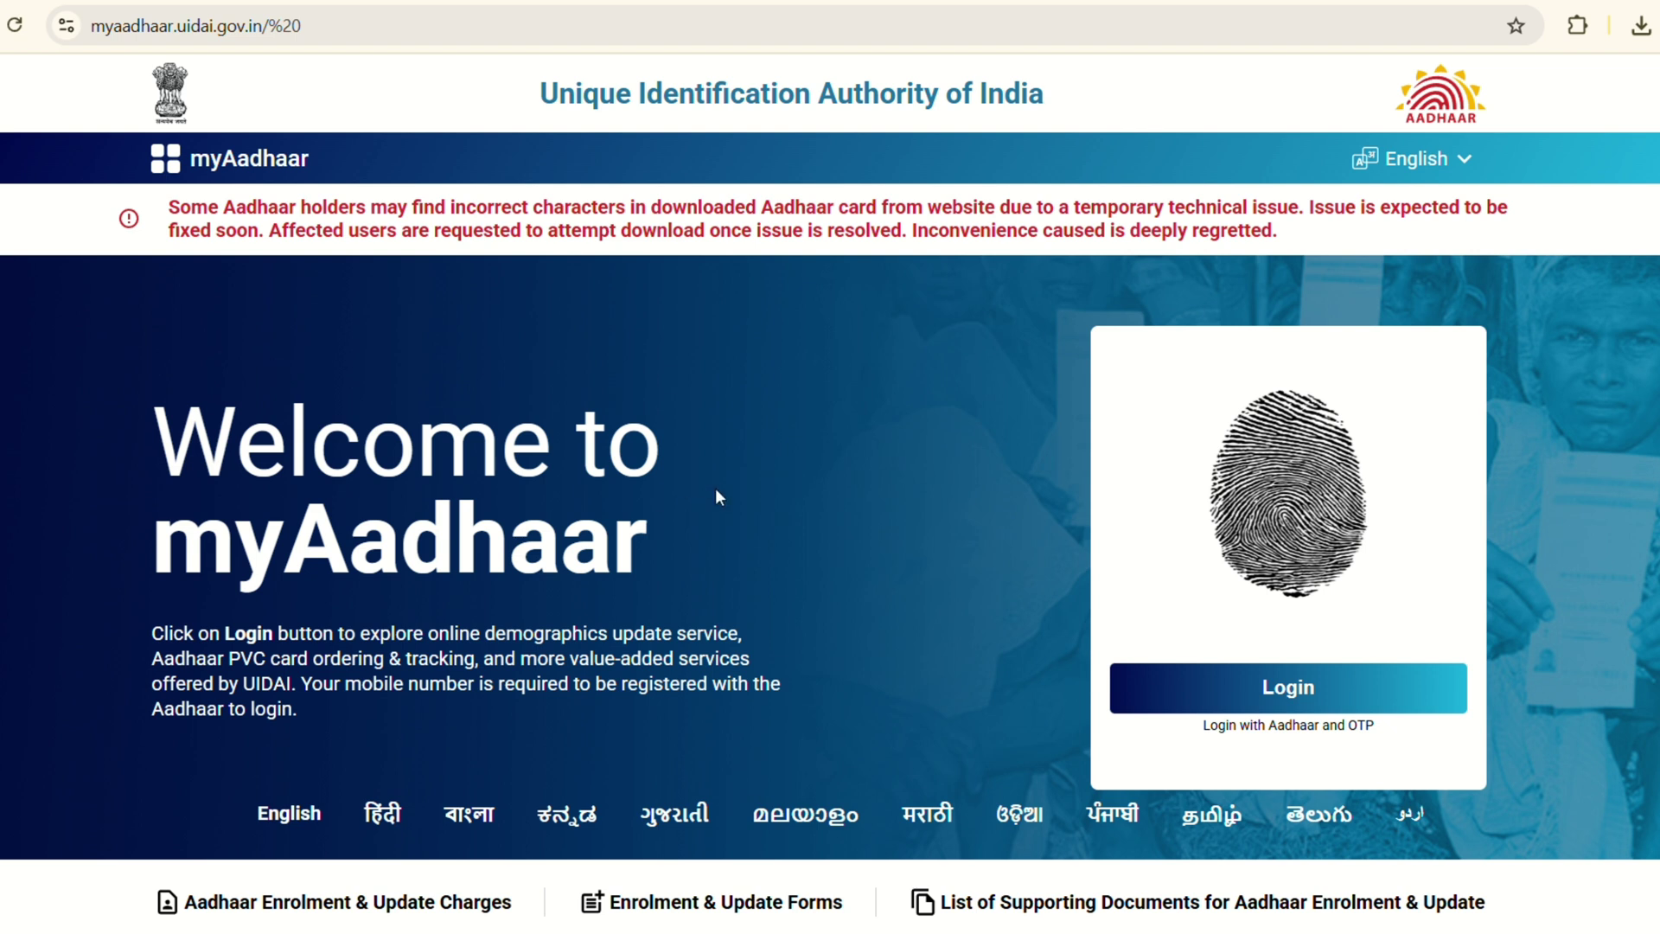
{"action": "left_click", "coordinate": [1238, 690]}
{"action": "left_click", "coordinate": [786, 286]}
{"action": "type", "text": "12345678901"}
{"action": "left_click", "coordinate": [800, 370]}
{"action": "type", "text": "nb8cf"}
Step: Request a login OTP, enter the received code, and log in
{"action": "left_click", "coordinate": [786, 438]}
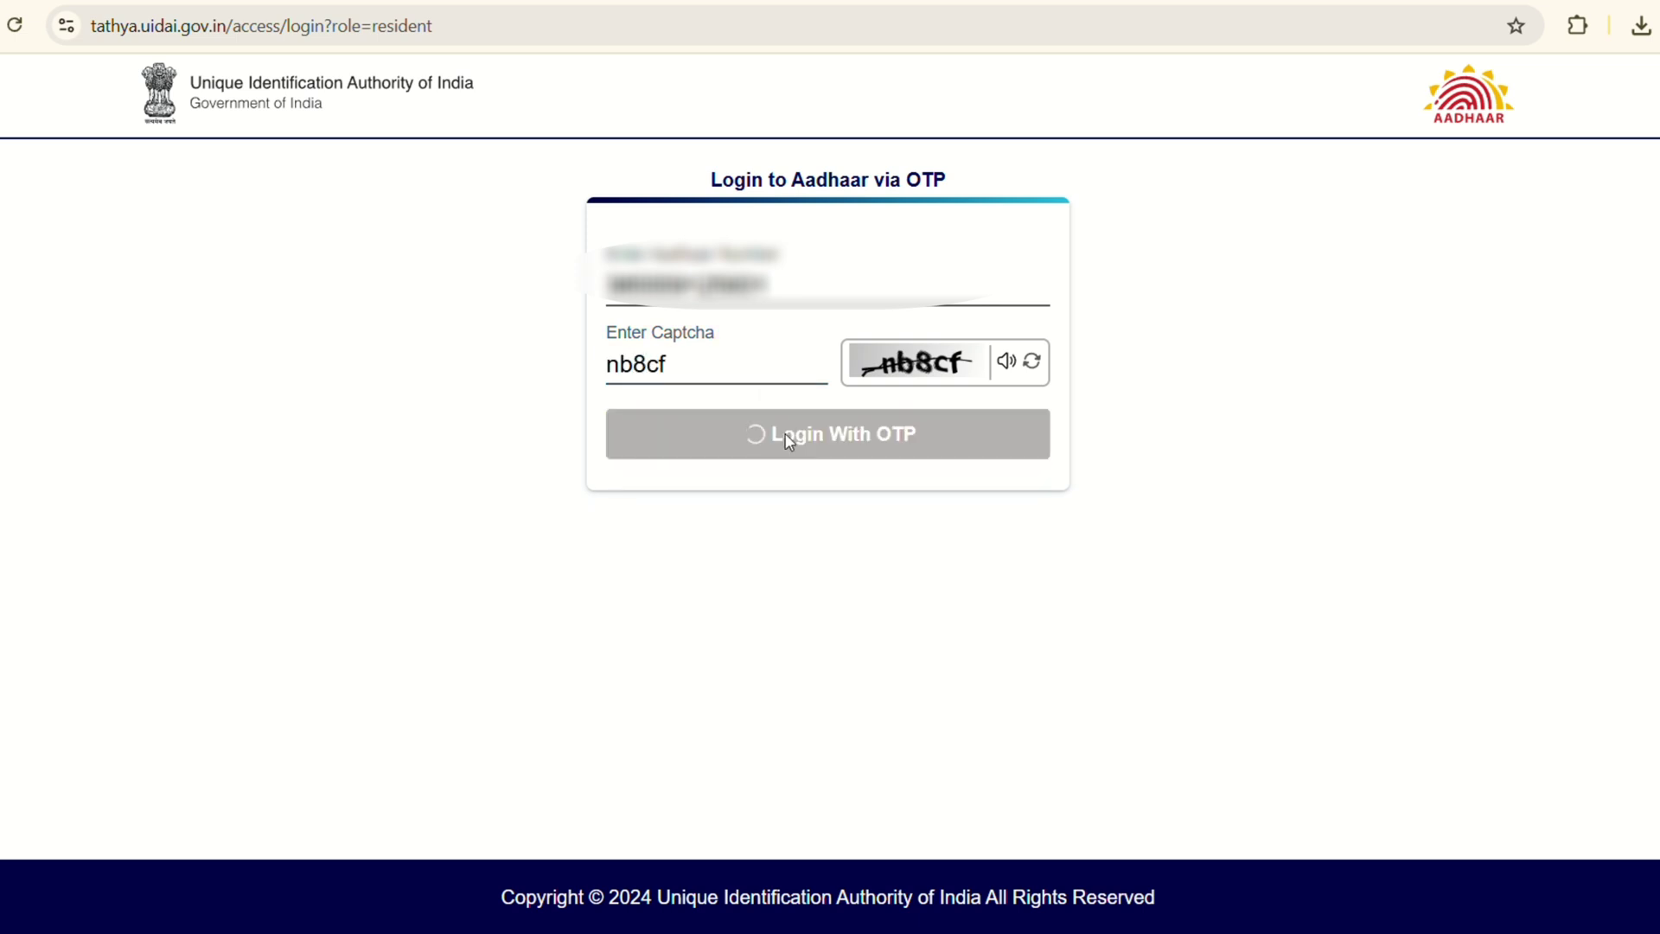
{"action": "left_click", "coordinate": [771, 497]}
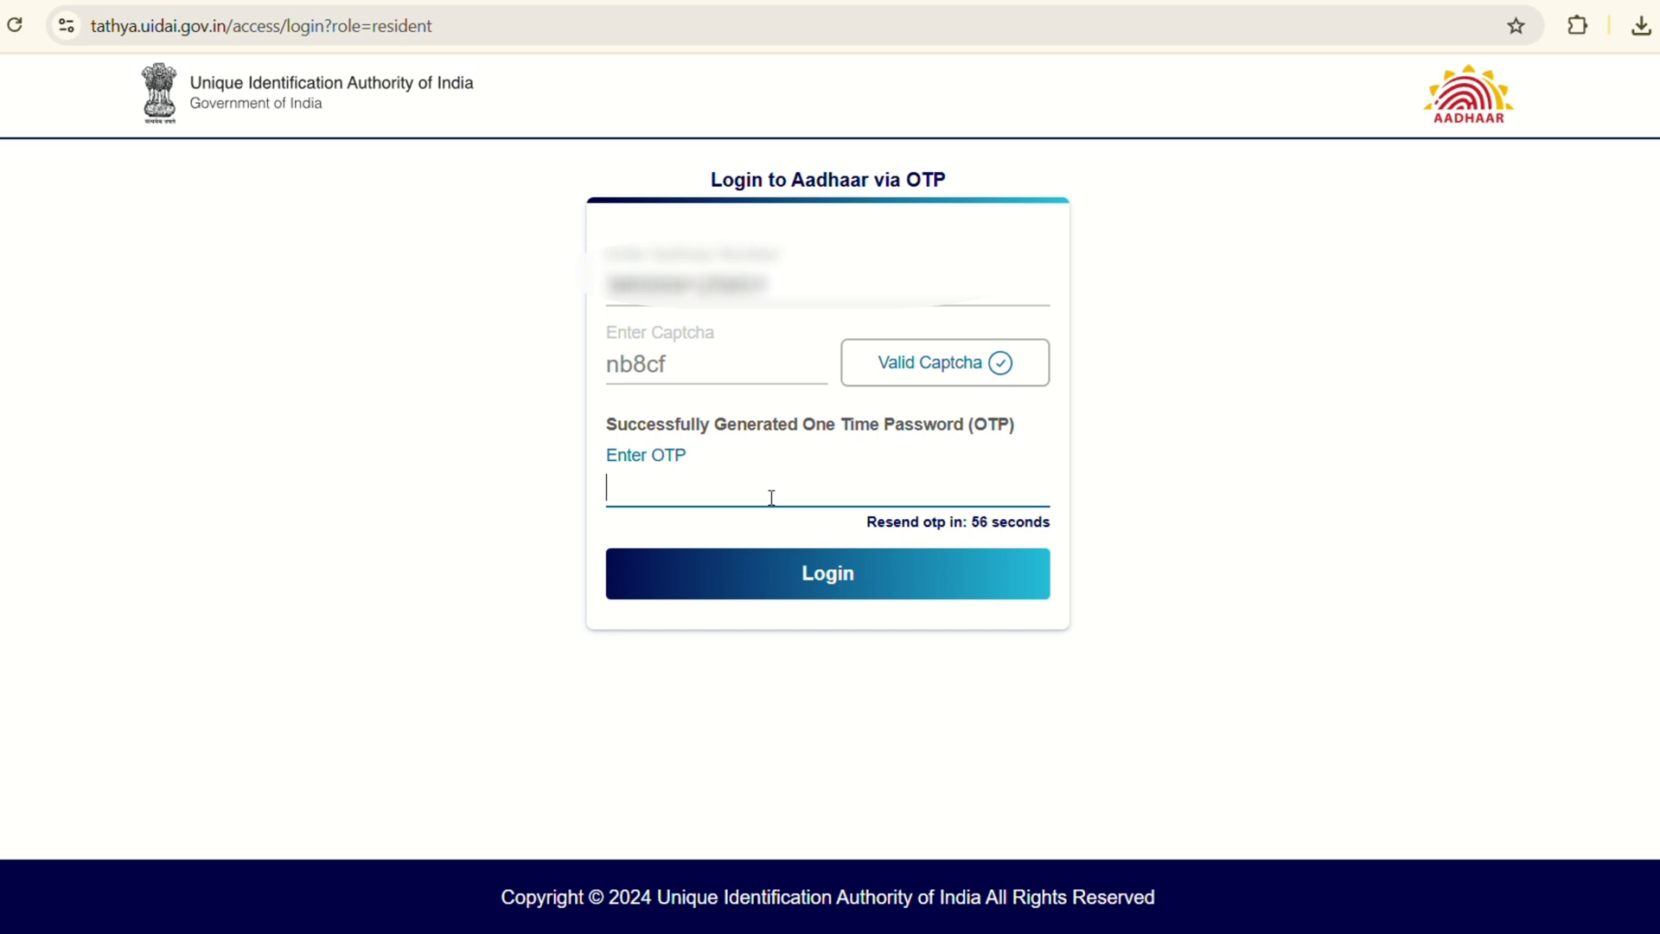
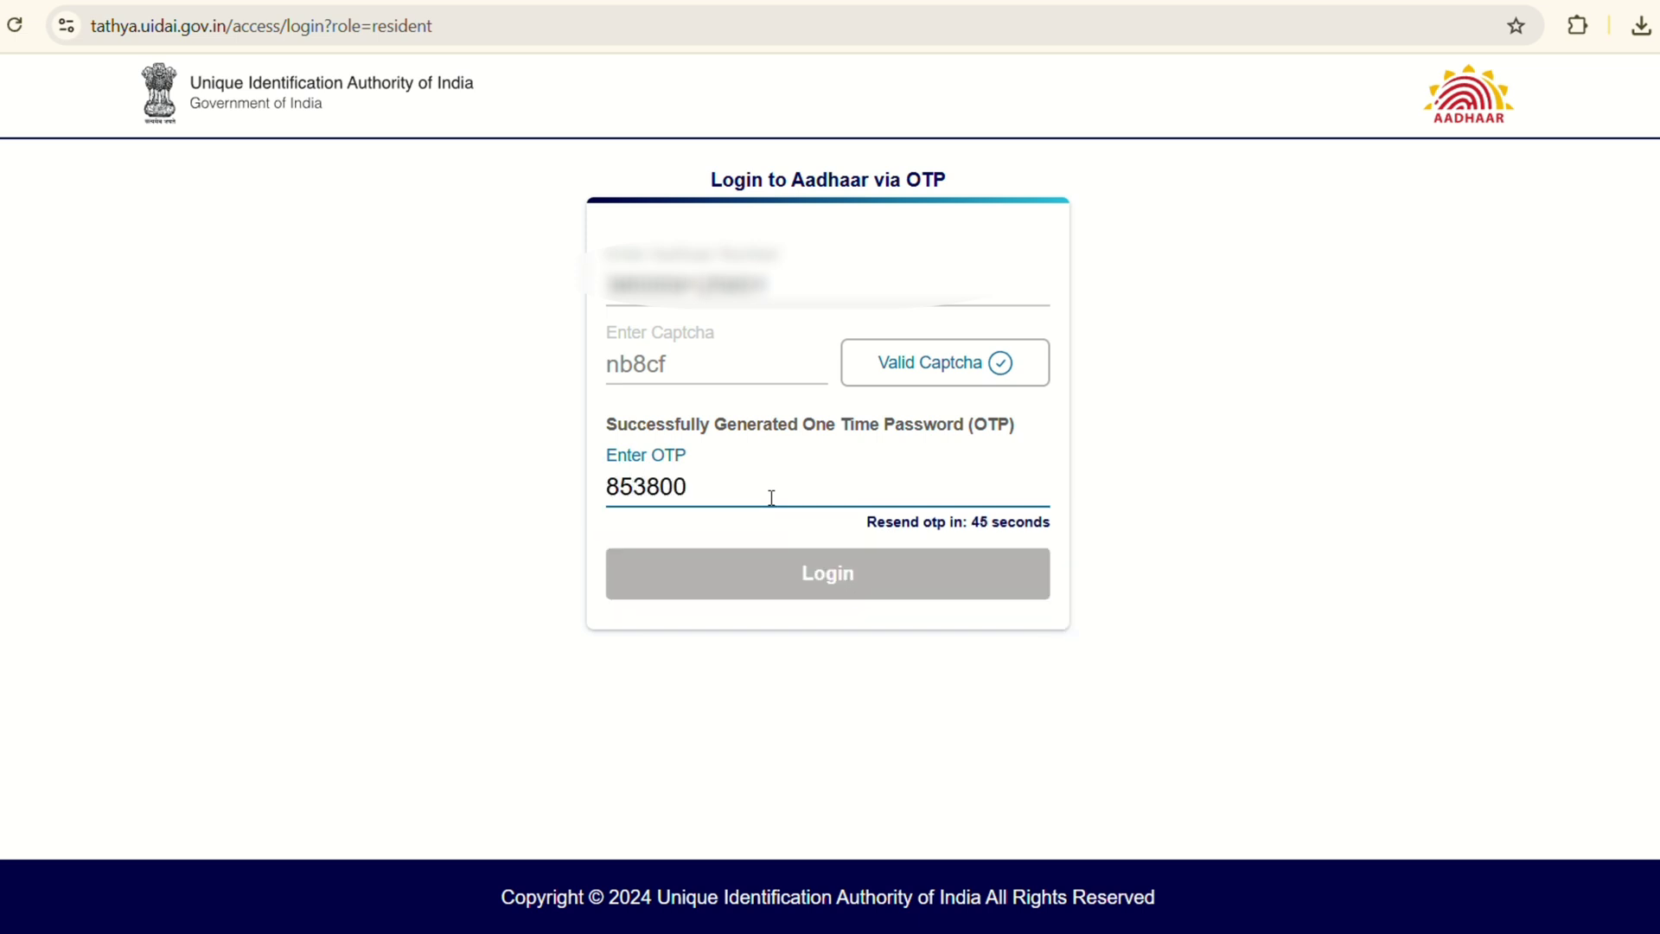
{"action": "left_click", "coordinate": [837, 586]}
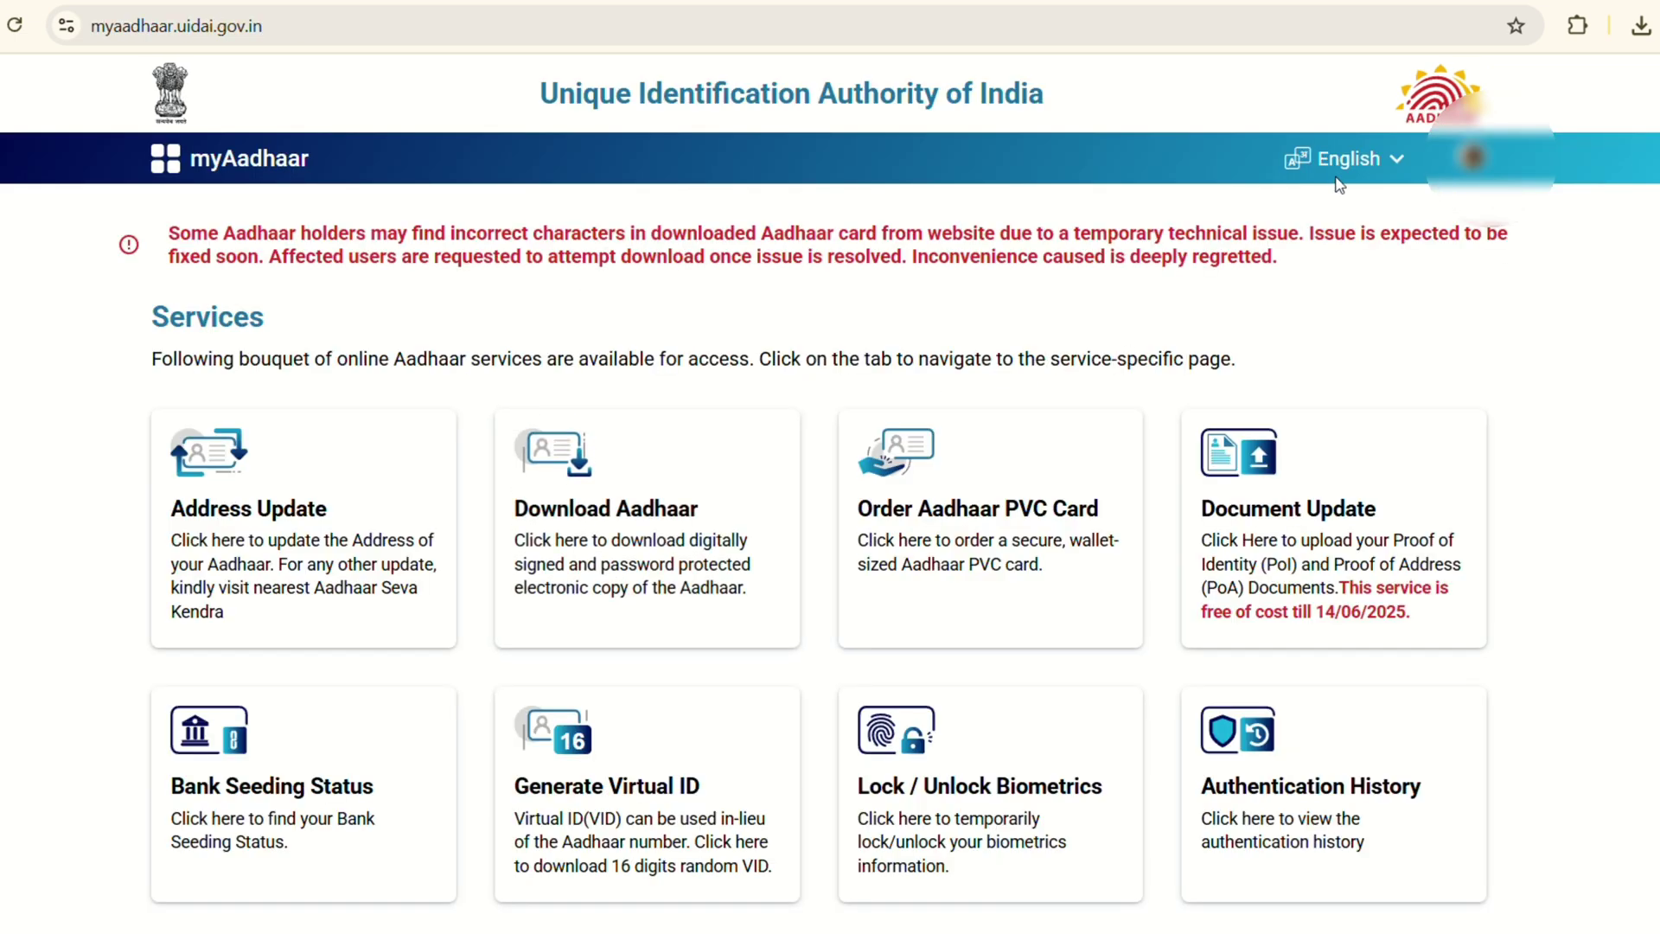
Step: Open Address Update, choose Update Aadhaar Online, and proceed to choosing fields to update
{"action": "scroll", "coordinate": [324, 397], "scroll_direction": "down", "scroll_amount": 2}
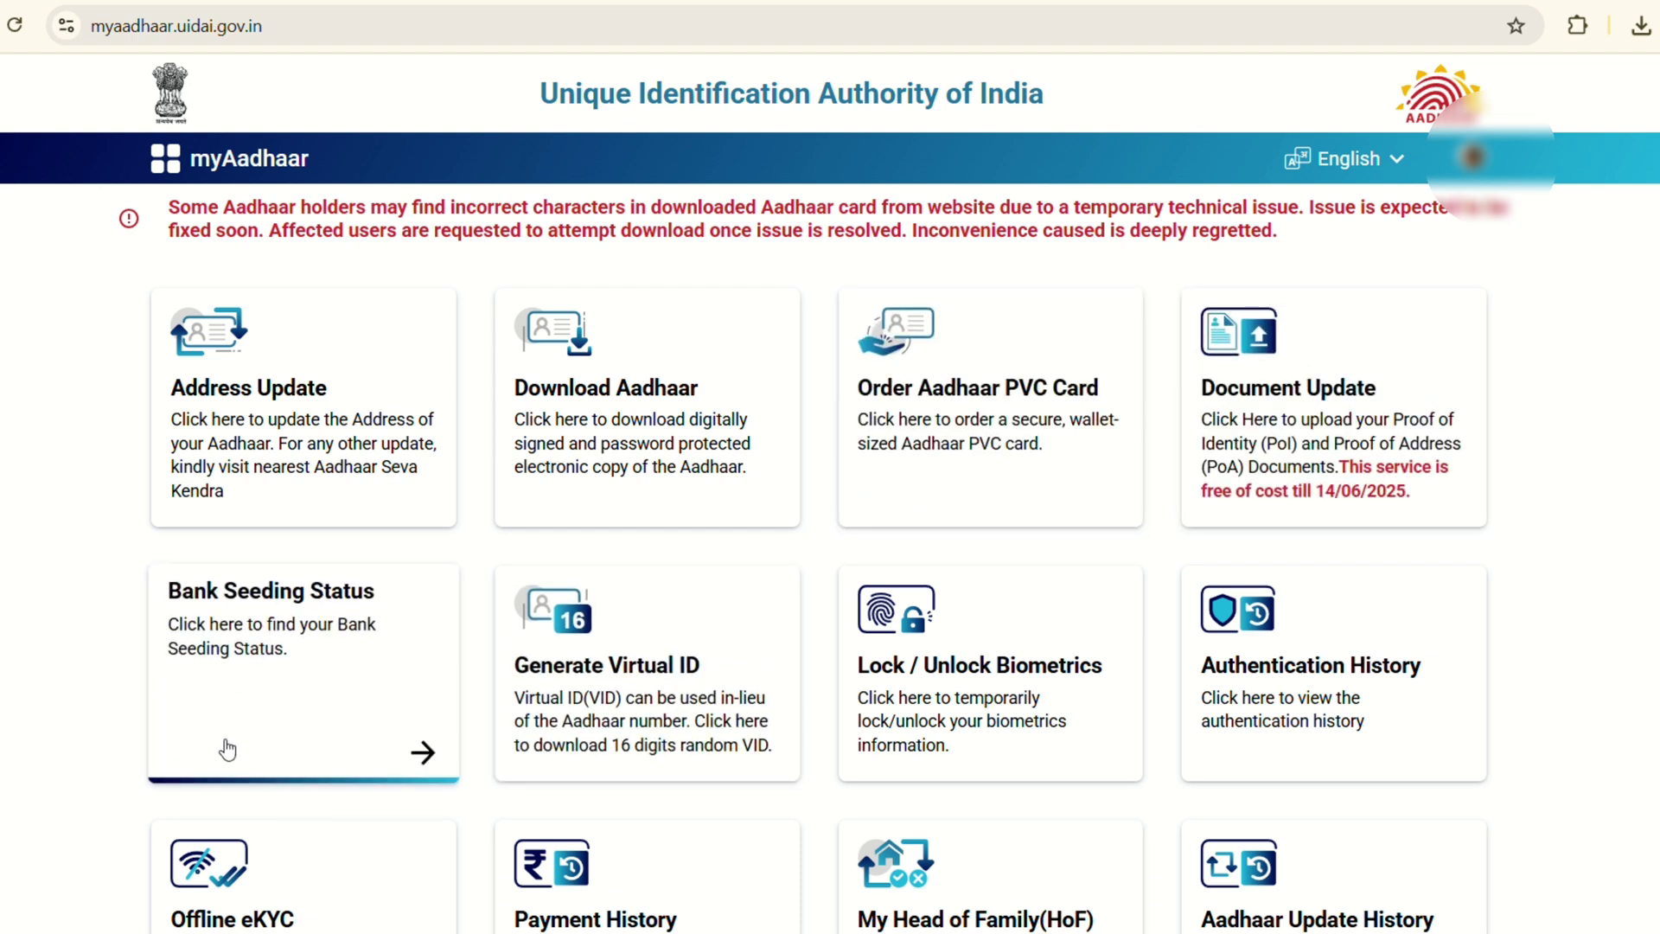
{"action": "scroll", "coordinate": [228, 749], "scroll_direction": "up", "scroll_amount": 2}
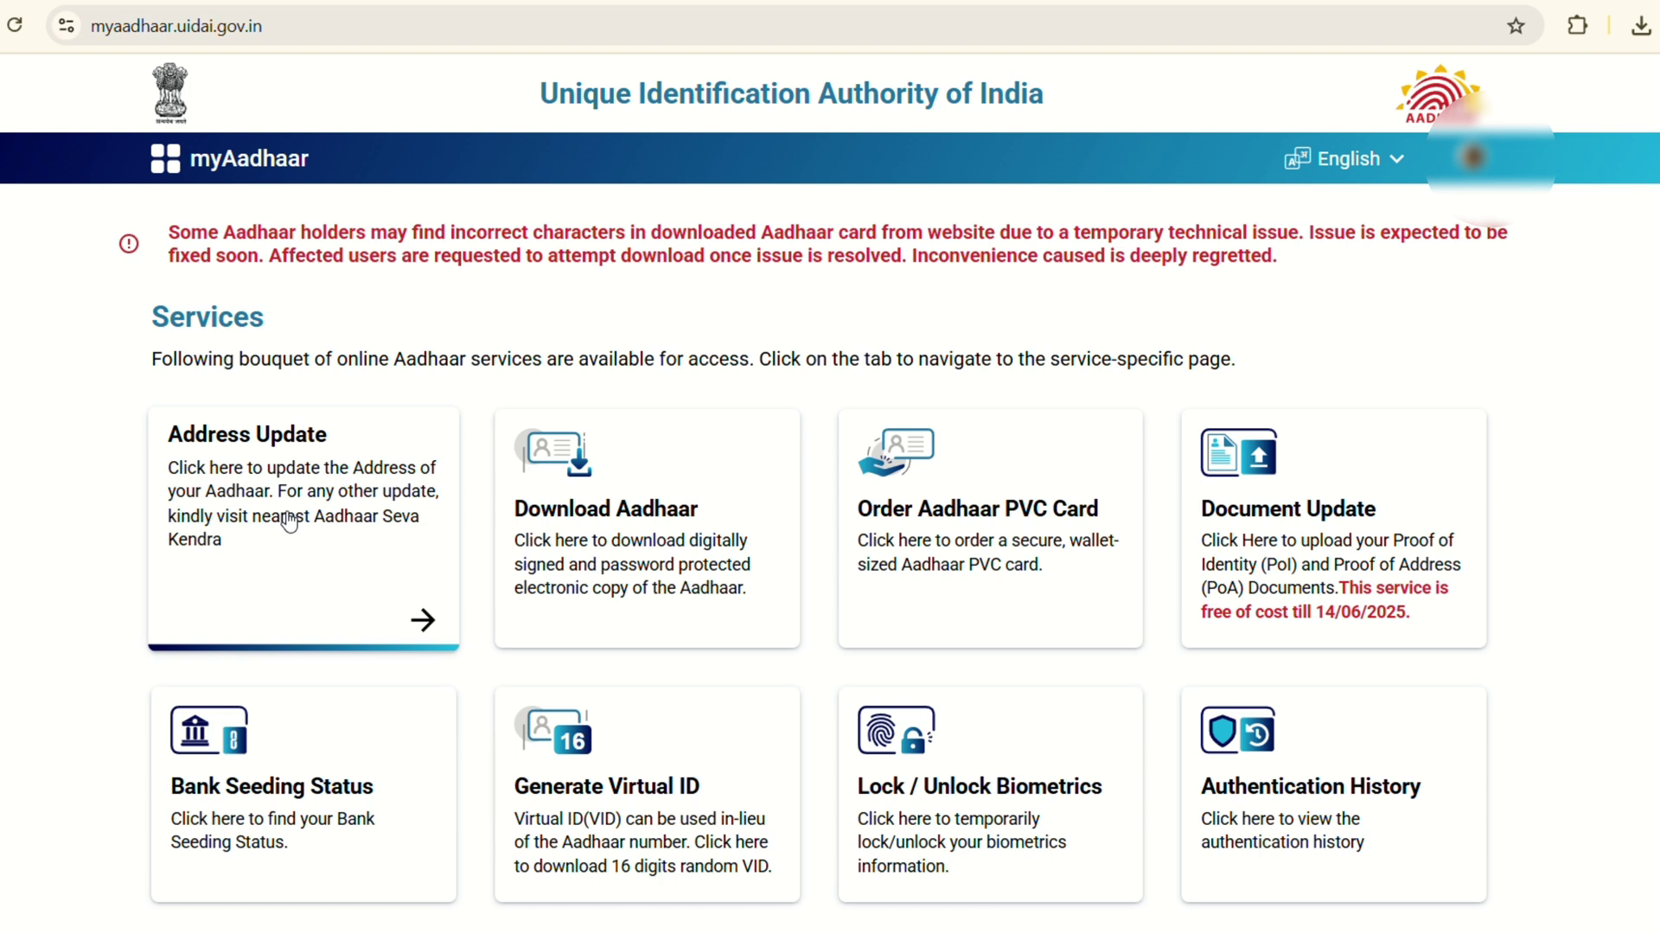
{"action": "left_click", "coordinate": [287, 531]}
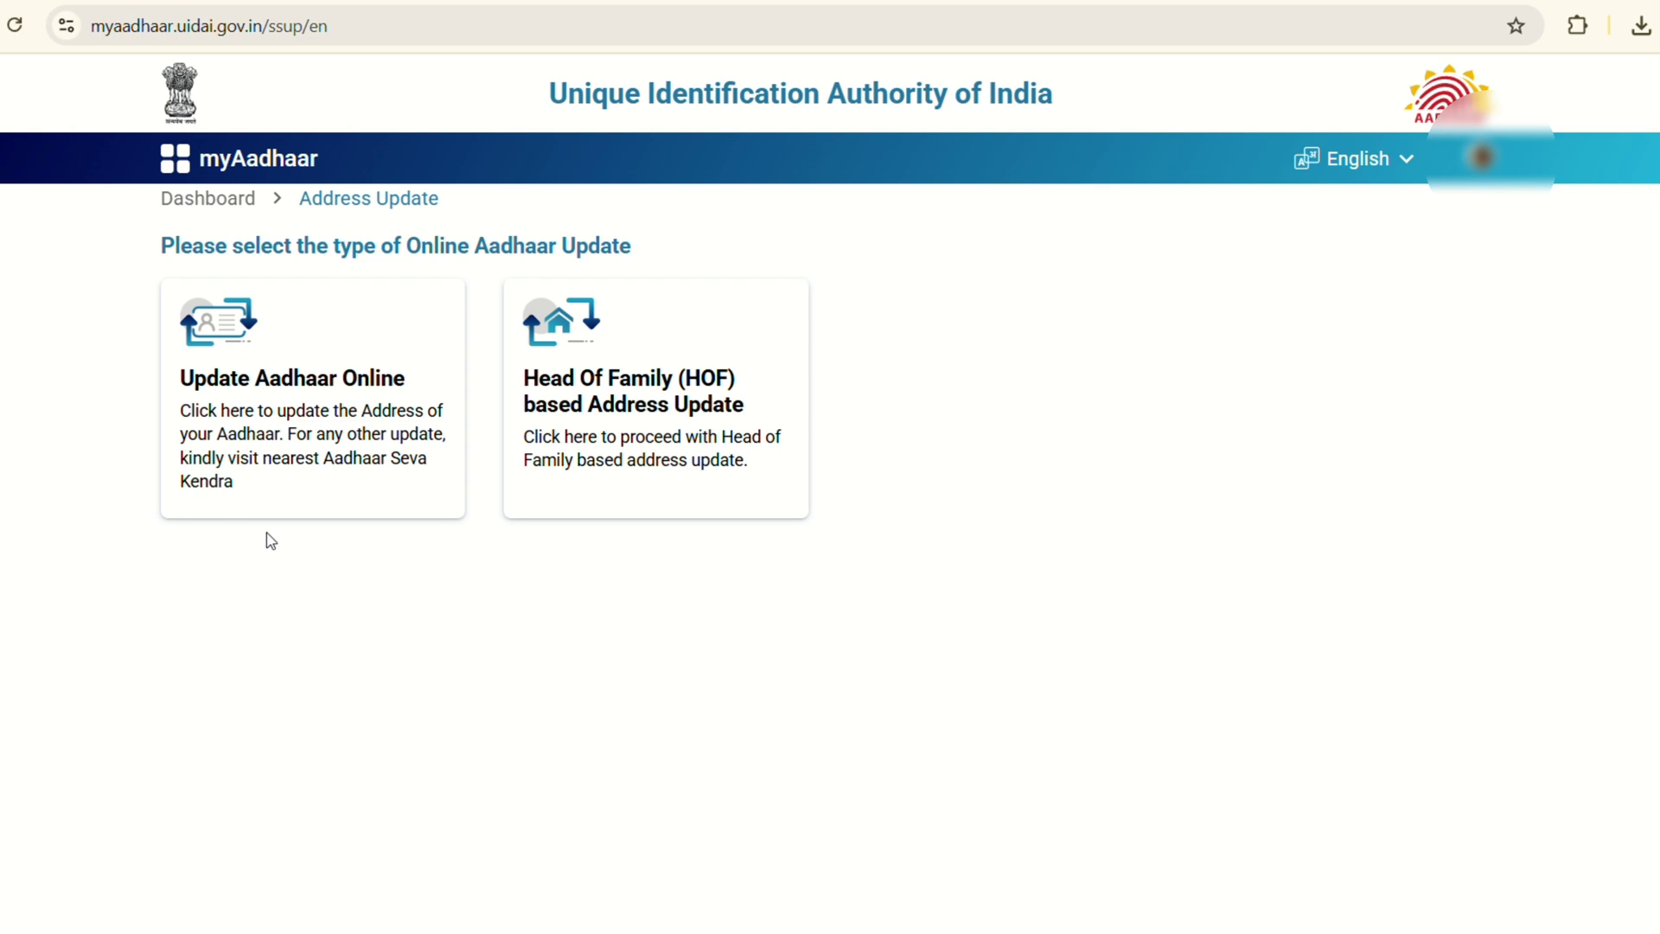
{"action": "left_click", "coordinate": [350, 394]}
{"action": "scroll", "coordinate": [615, 441], "scroll_direction": "down", "scroll_amount": 3}
{"action": "scroll", "coordinate": [667, 434], "scroll_direction": "down", "scroll_amount": 10}
{"action": "scroll", "coordinate": [711, 680], "scroll_direction": "down", "scroll_amount": 3}
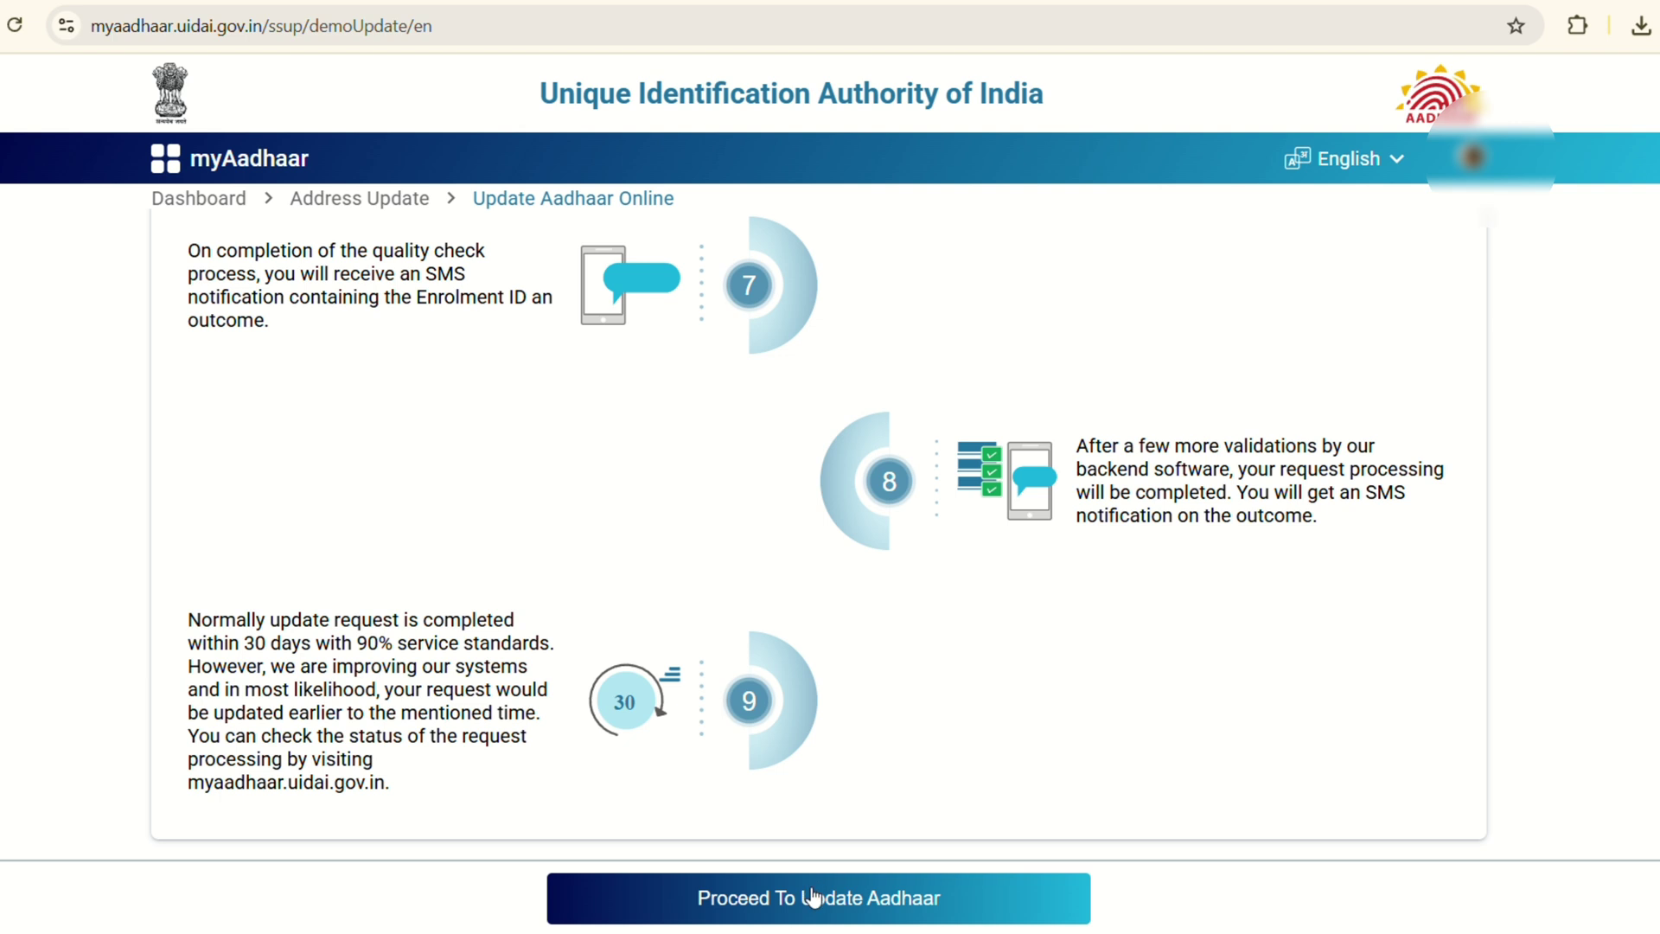
{"action": "left_click", "coordinate": [818, 905]}
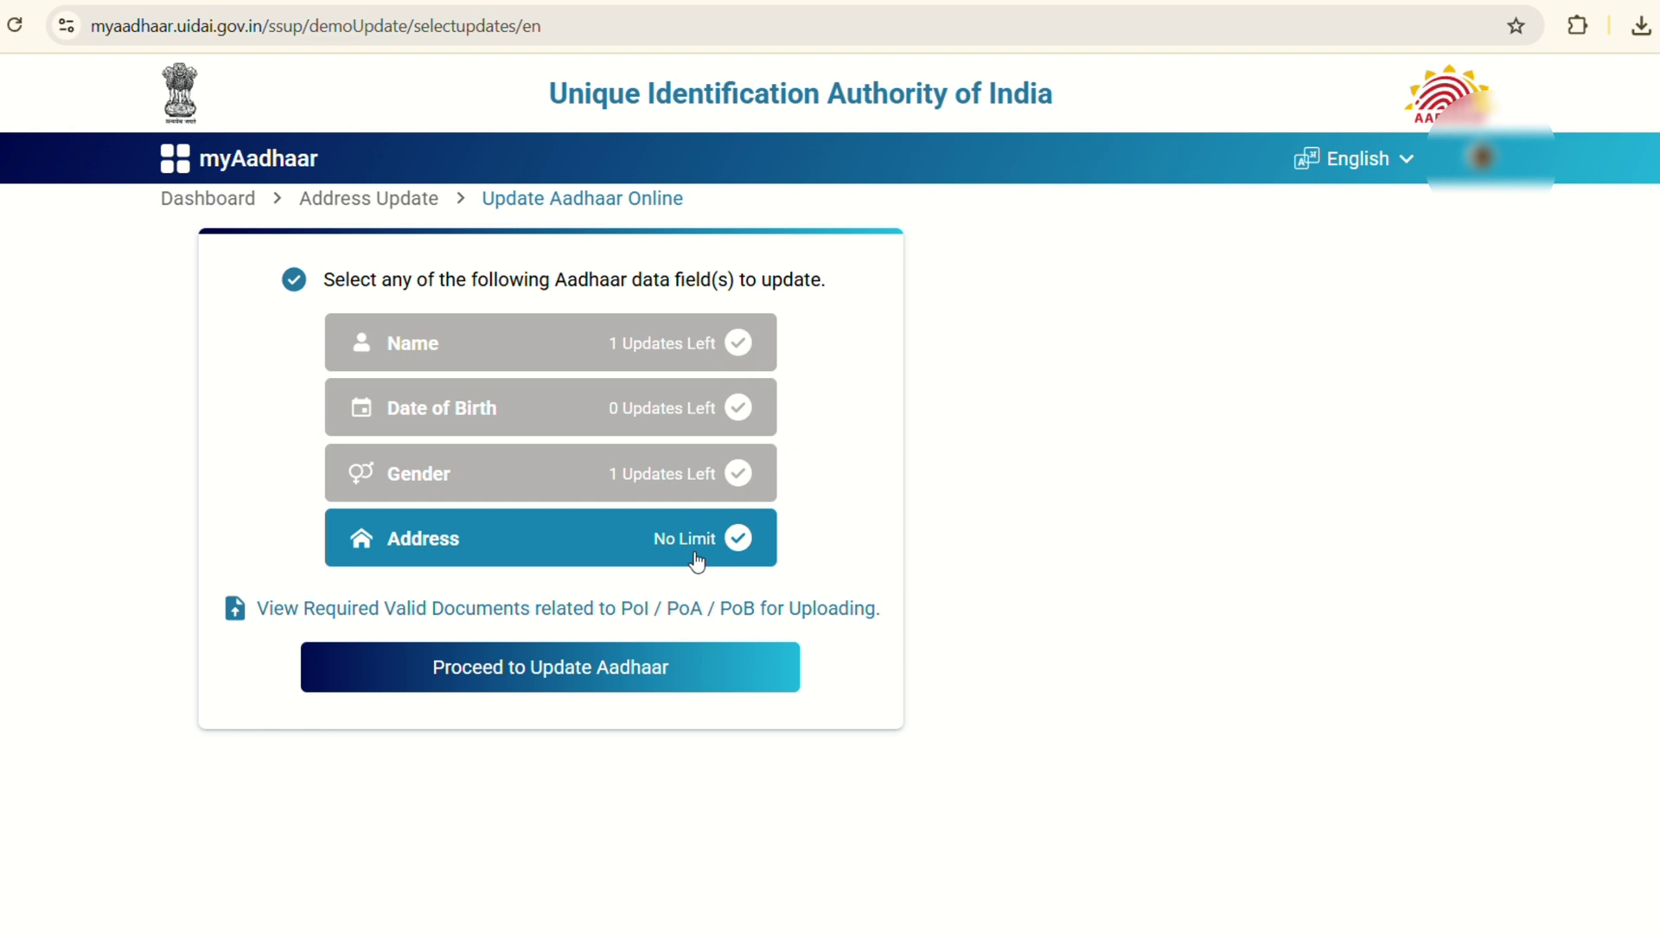
Step: Proceed to the address form and generate the Hindi care-of name, removing its stray prefix
{"action": "left_click", "coordinate": [587, 689]}
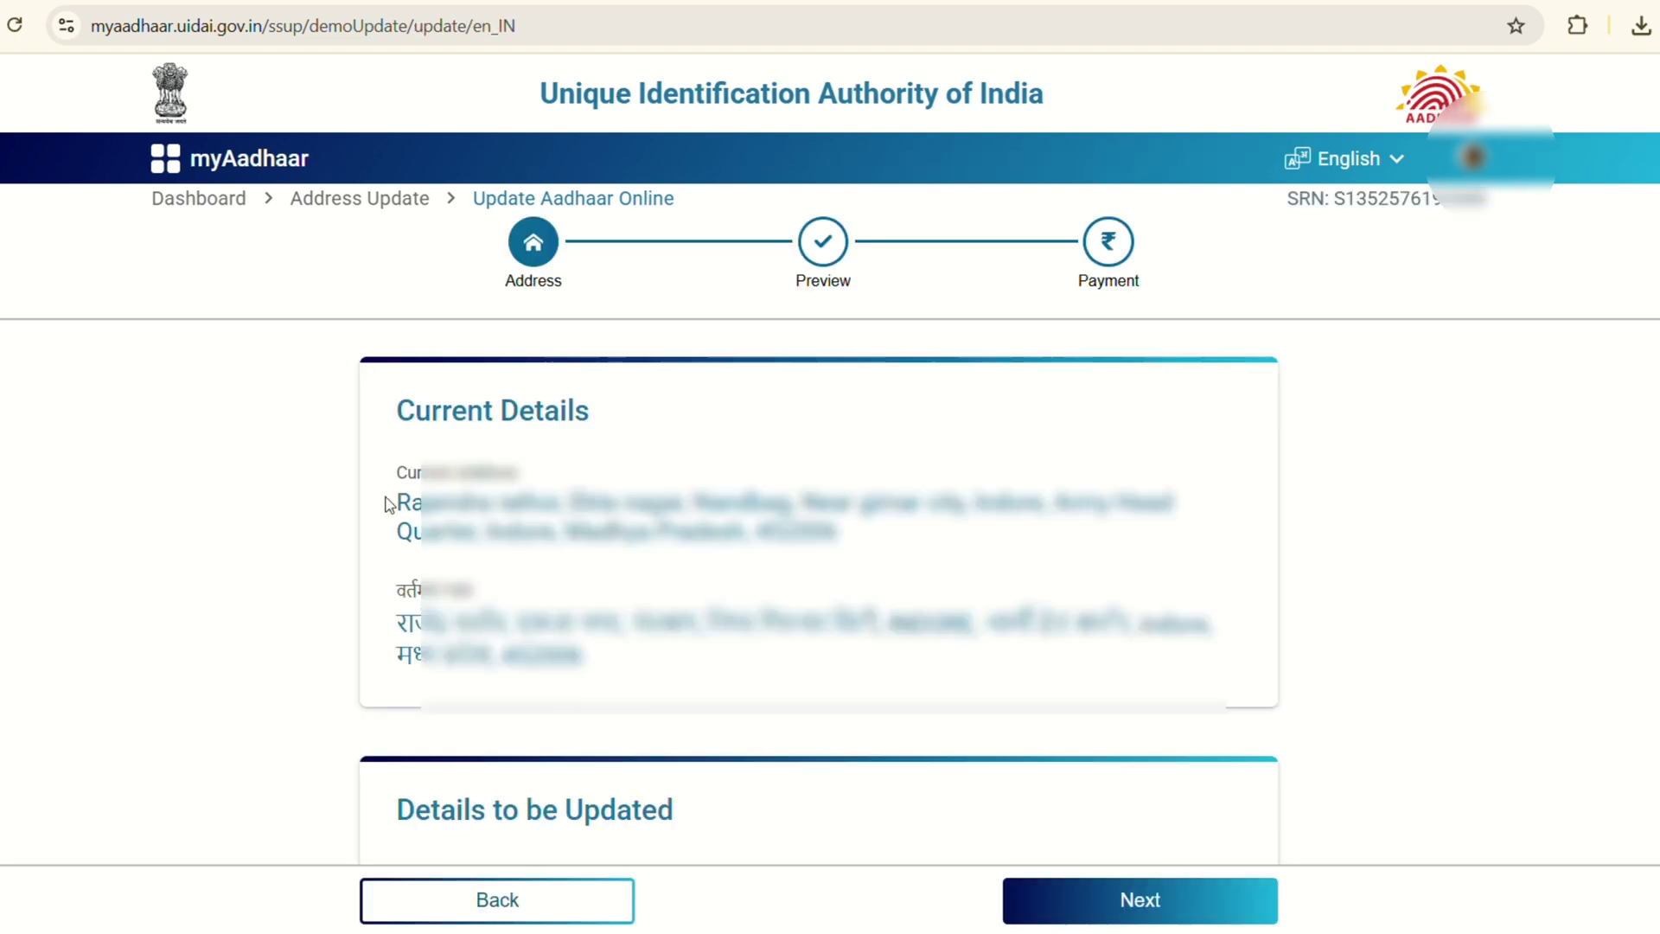
{"action": "scroll", "coordinate": [406, 514], "scroll_direction": "down", "scroll_amount": 5}
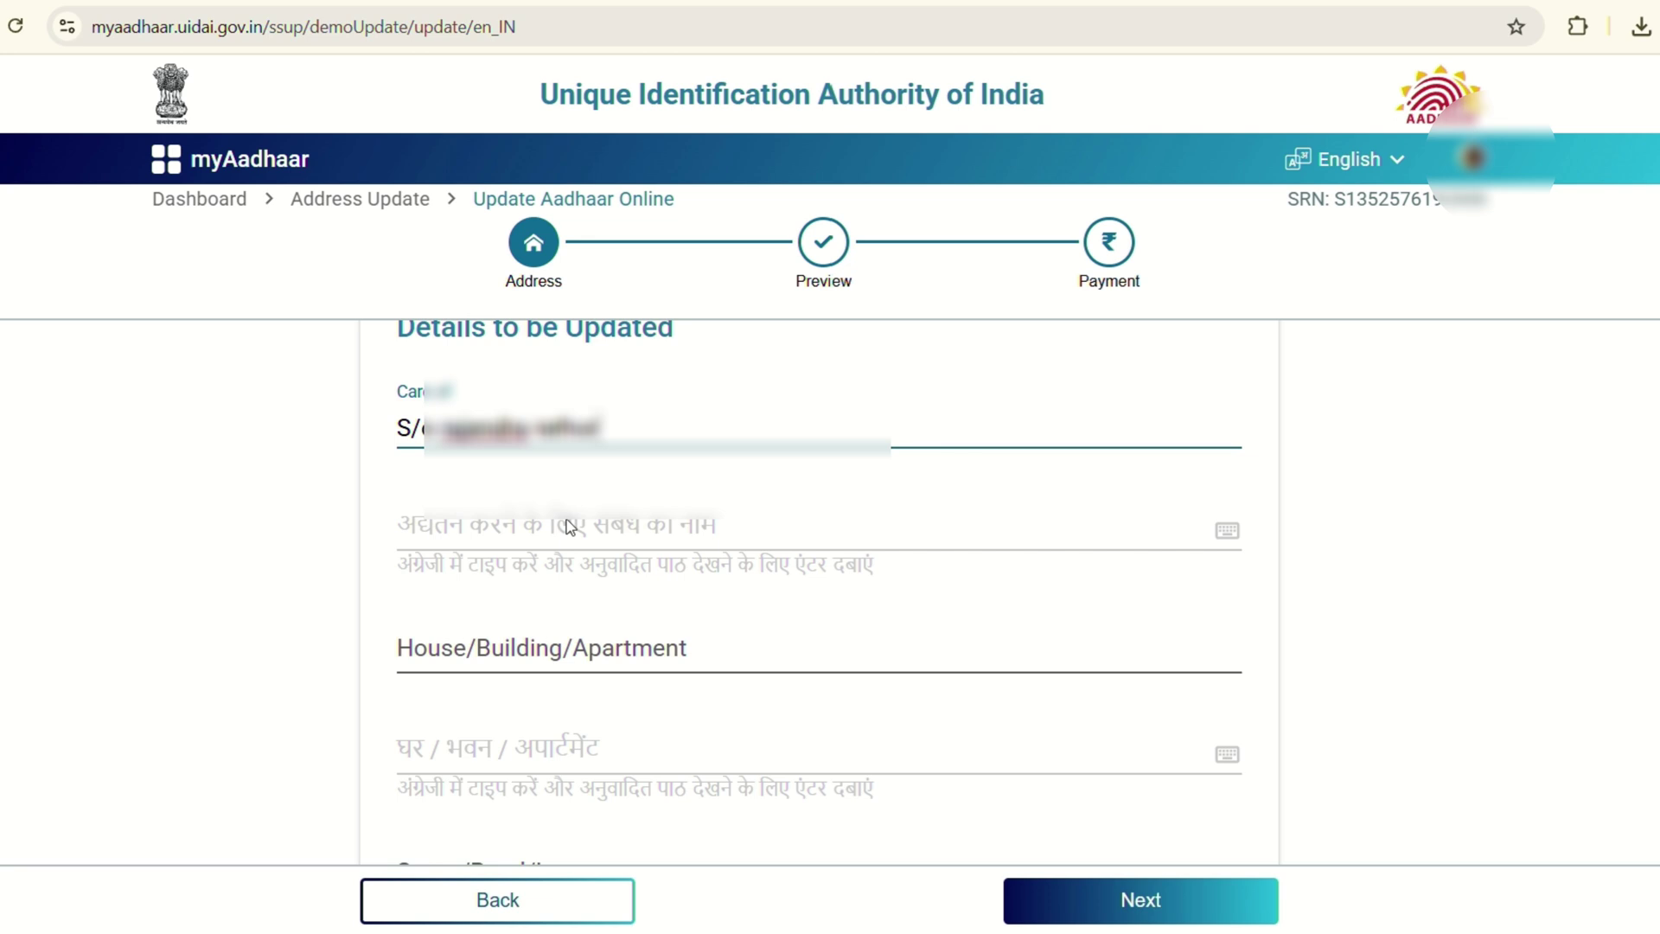
{"action": "left_click", "coordinate": [568, 526]}
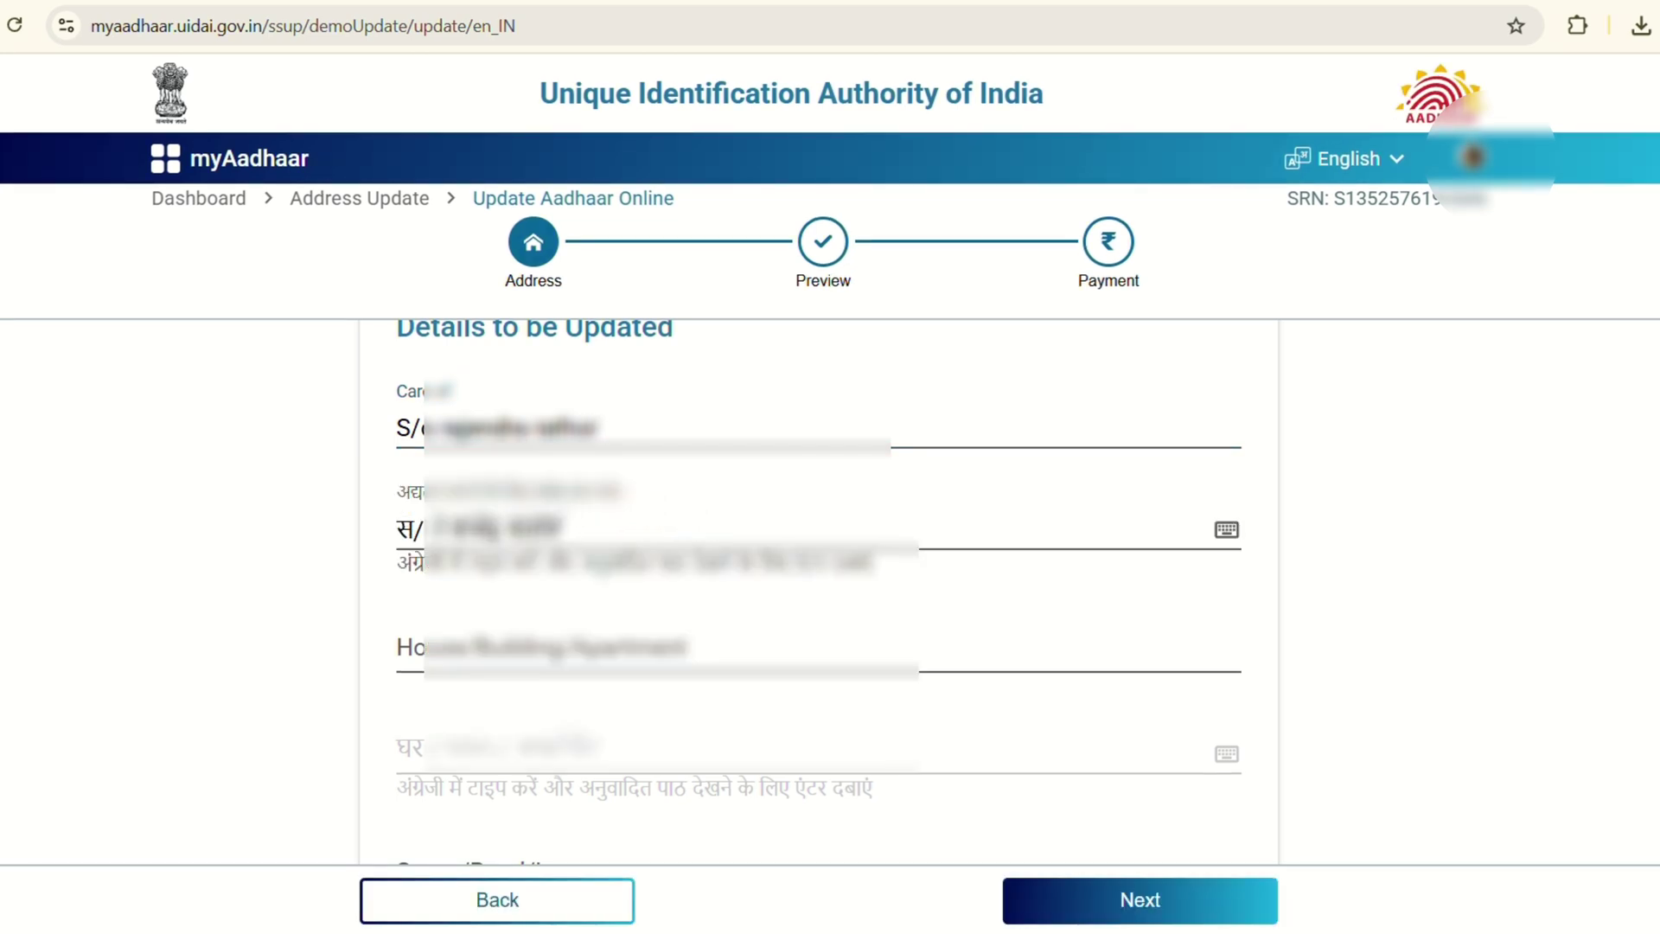
{"action": "left_click", "coordinate": [446, 530]}
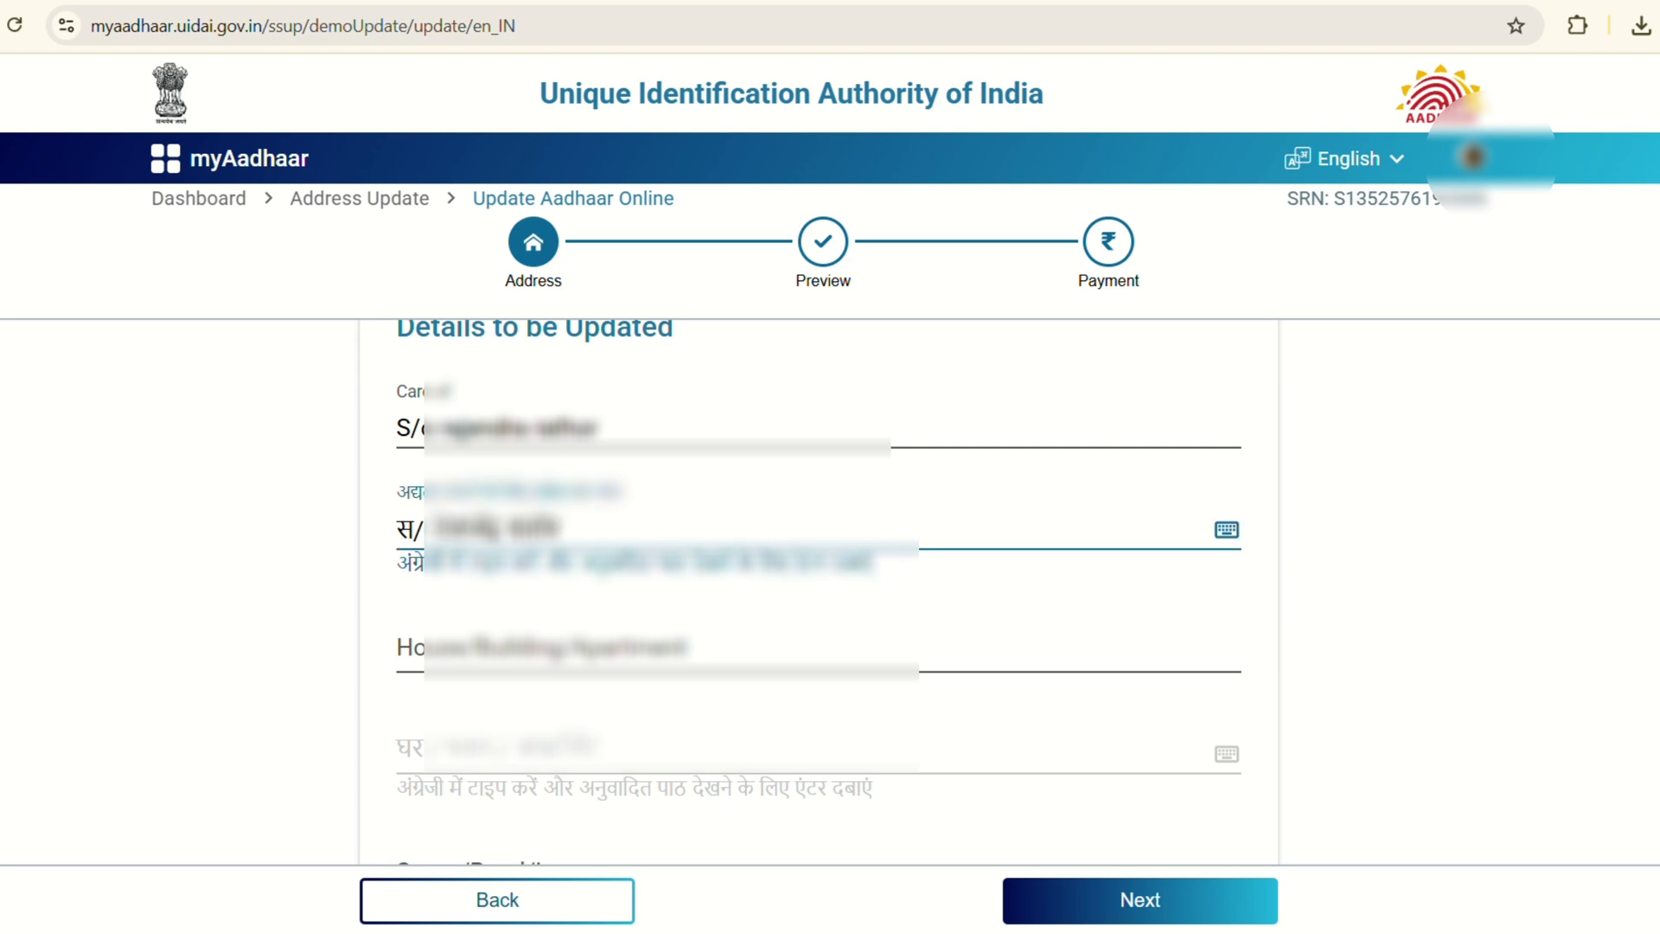
{"action": "key", "text": "BackSpace"}
{"action": "key", "text": "BackSpace"}
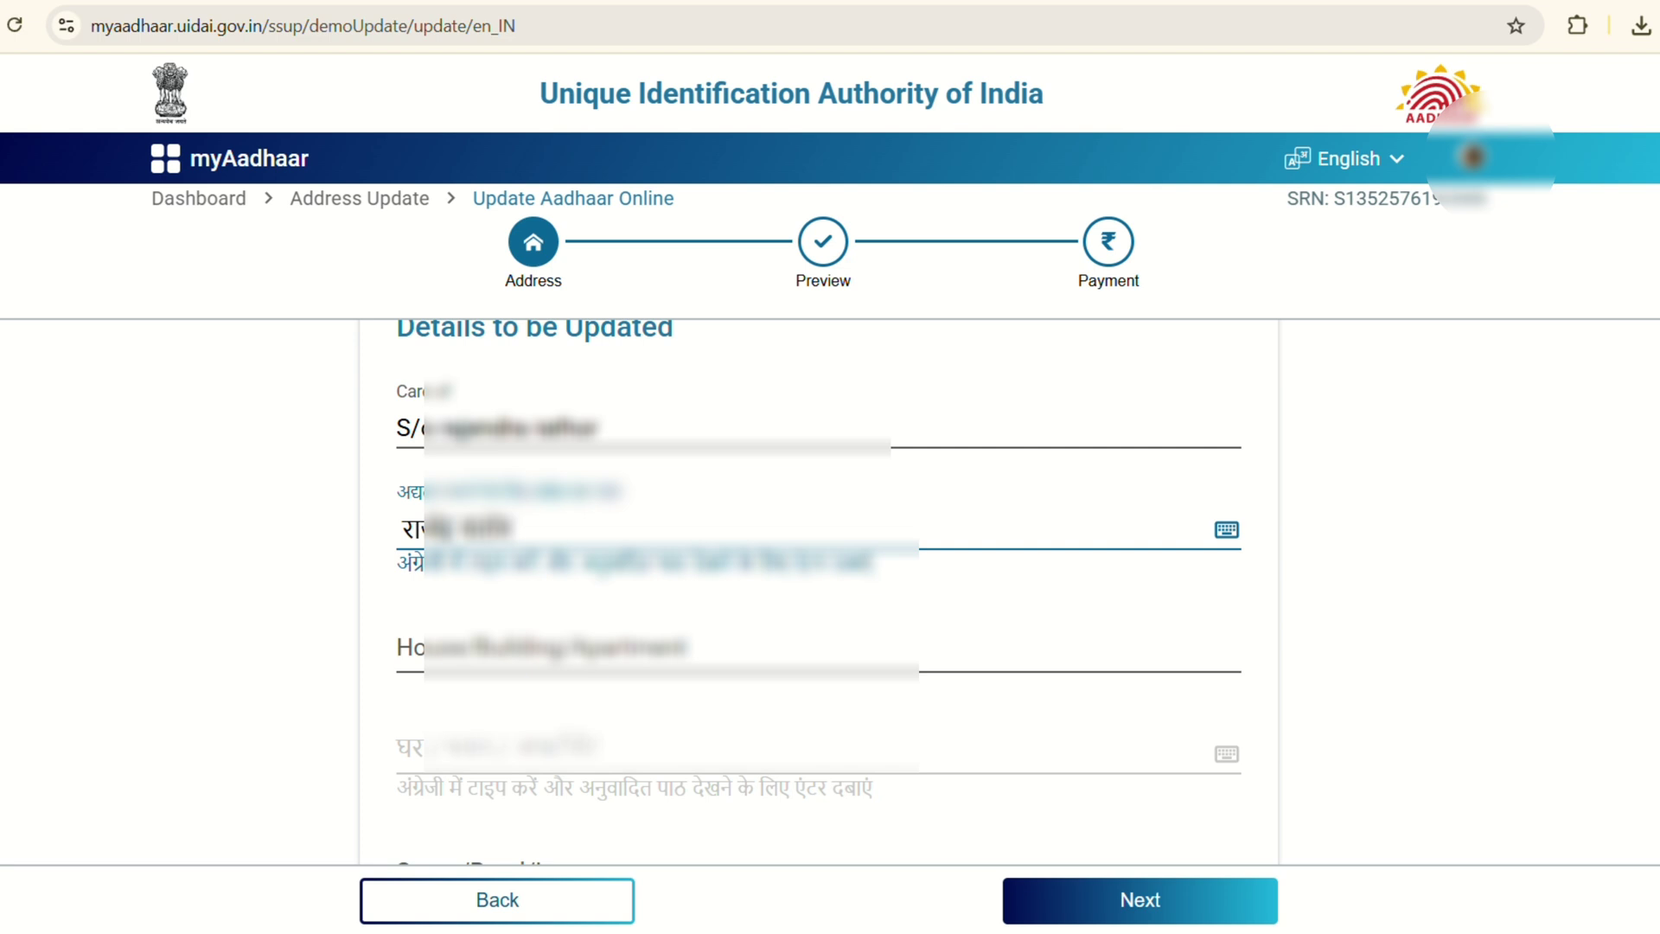
Step: Enter the new house number, street and locality, with their Hindi versions
{"action": "scroll", "coordinate": [450, 593], "scroll_direction": "down", "scroll_amount": 1}
{"action": "left_click", "coordinate": [523, 541]}
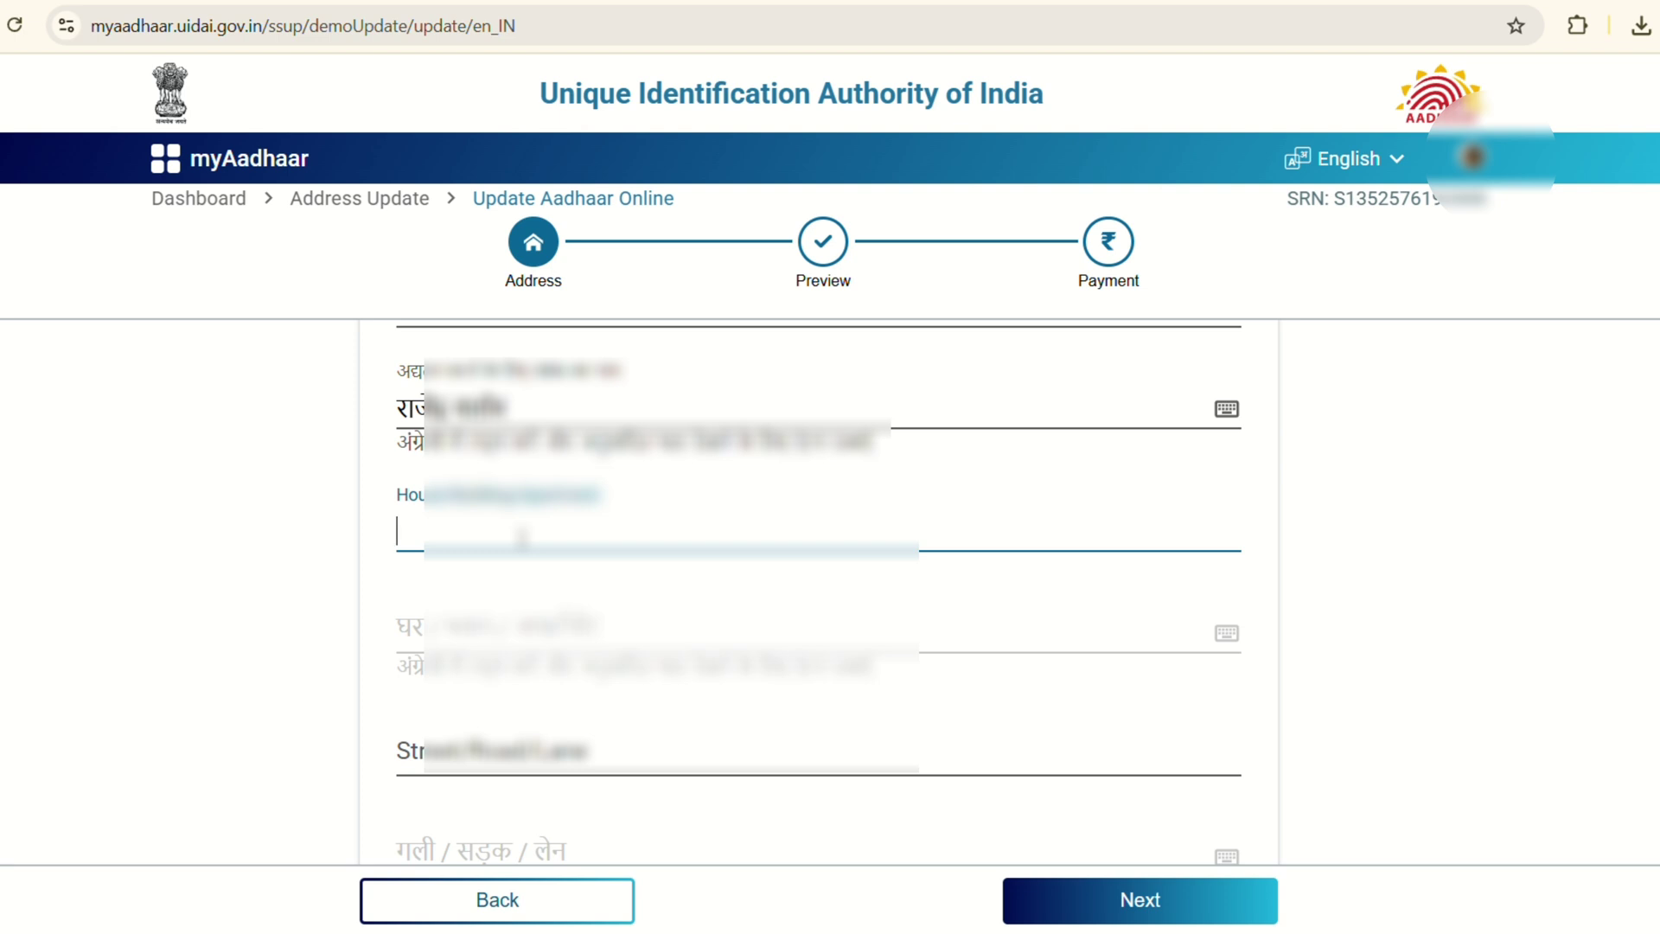
{"action": "left_click", "coordinate": [525, 632]}
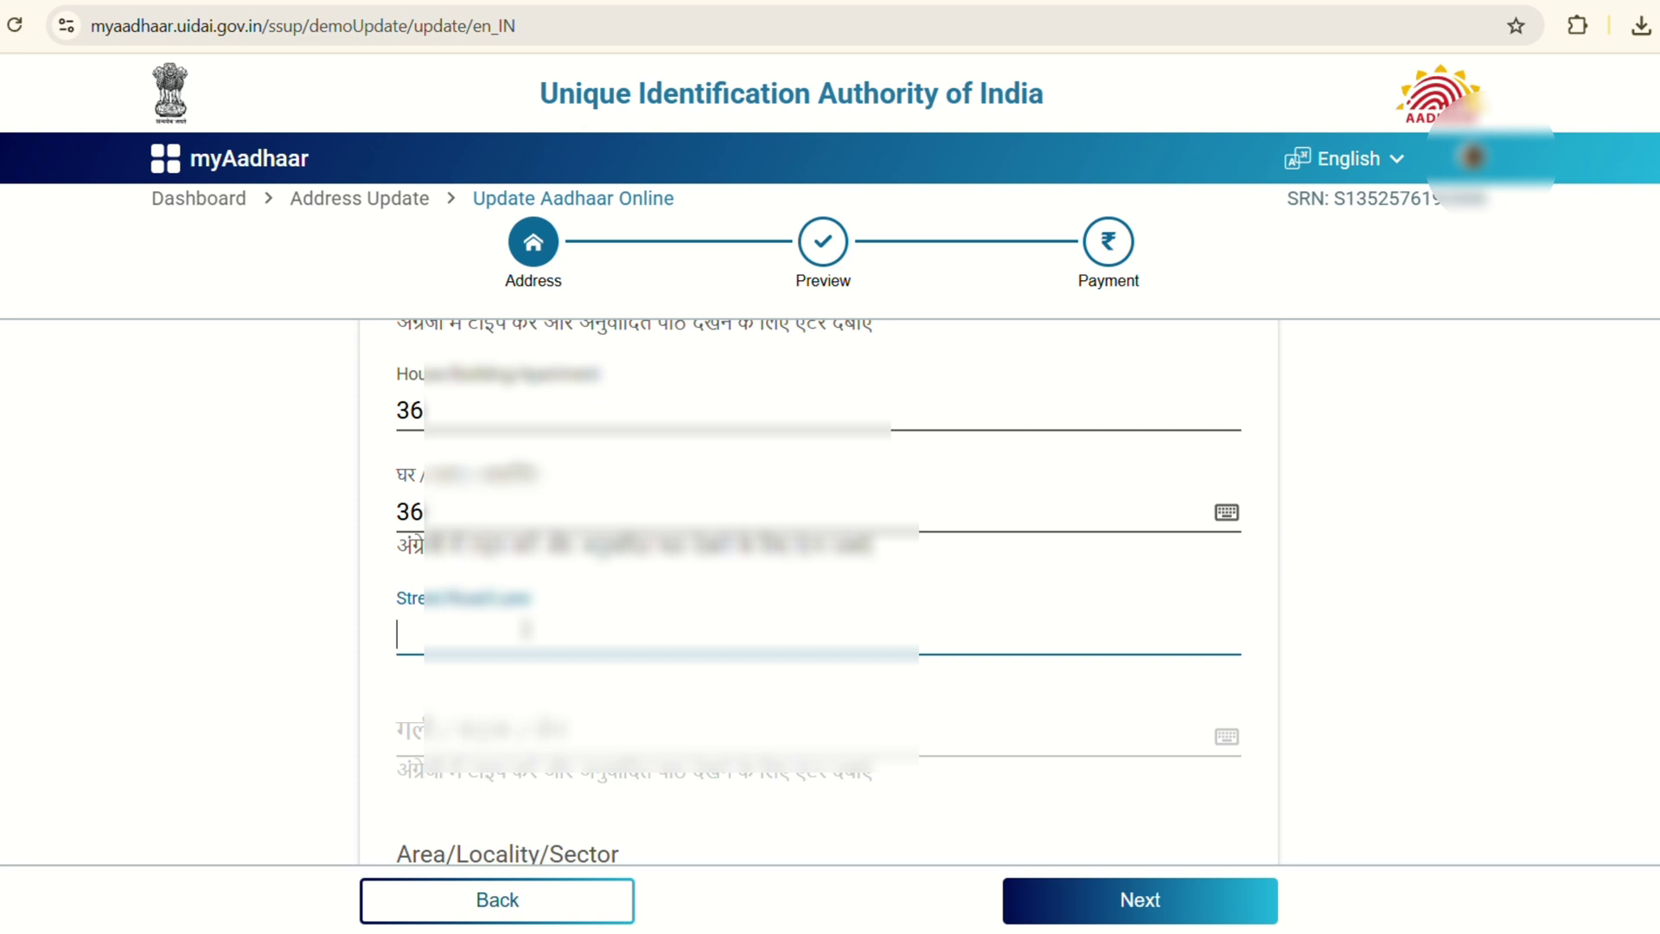
{"action": "key", "text": "Tab"}
{"action": "type", "text": "Na"}
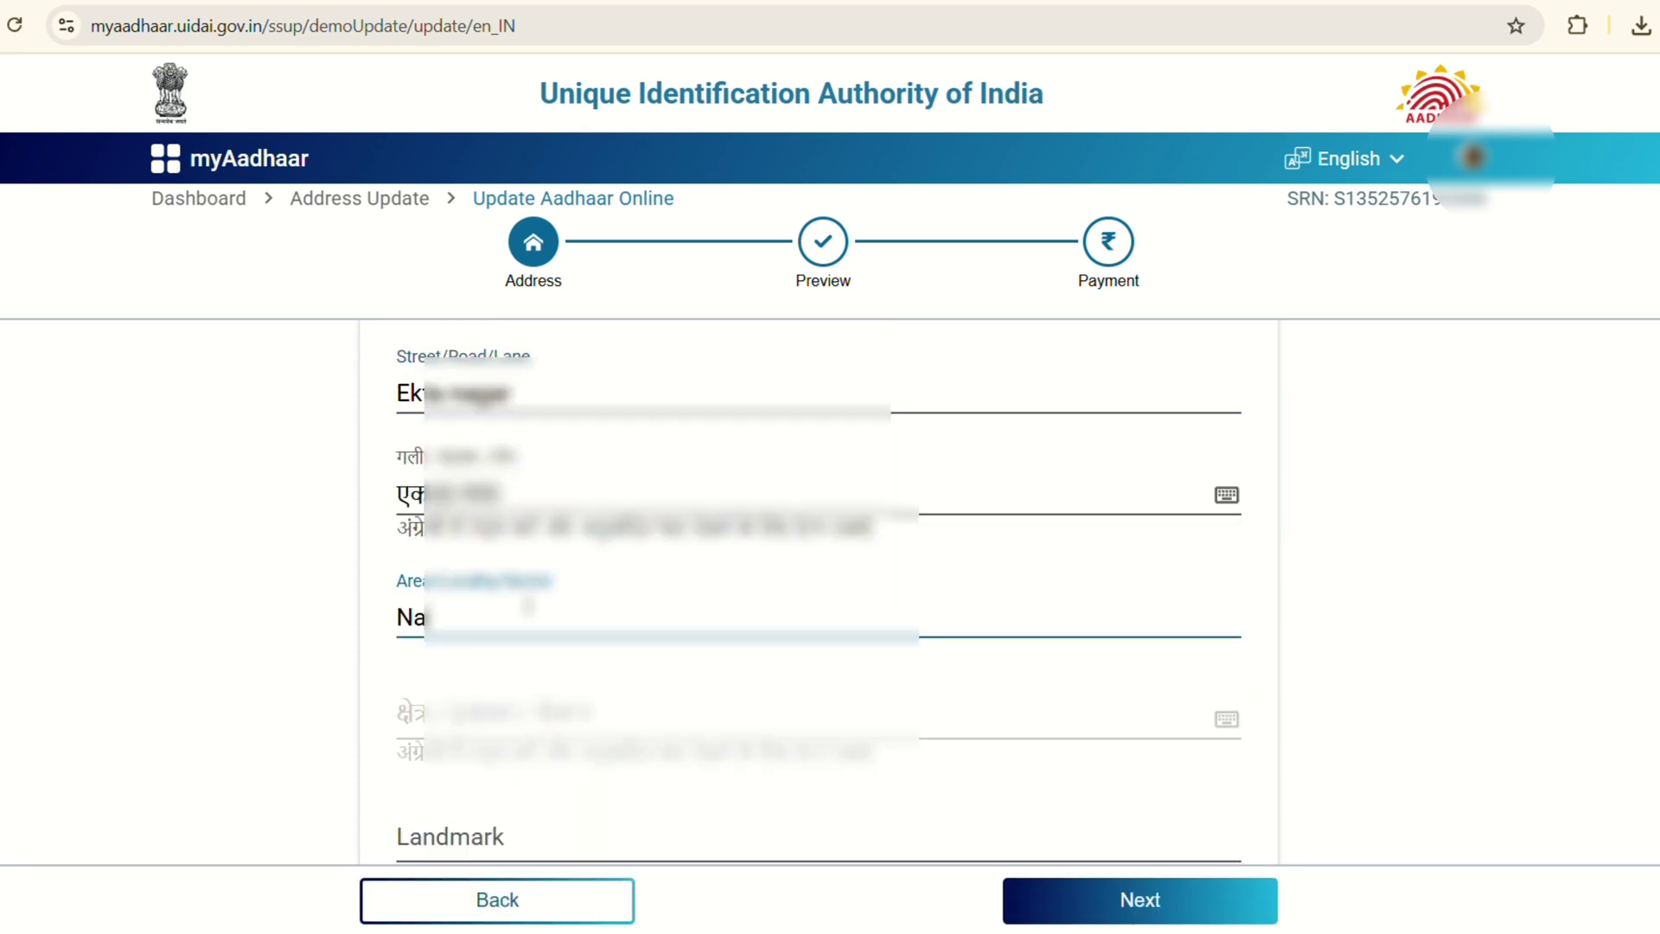
{"action": "type", "text": "dbag"}
{"action": "key", "text": "BackSpace"}
{"action": "key", "text": "BackSpace"}
{"action": "key", "text": "BackSpace"}
{"action": "key", "text": "BackSpace"}
{"action": "type", "text": "ndbag"}
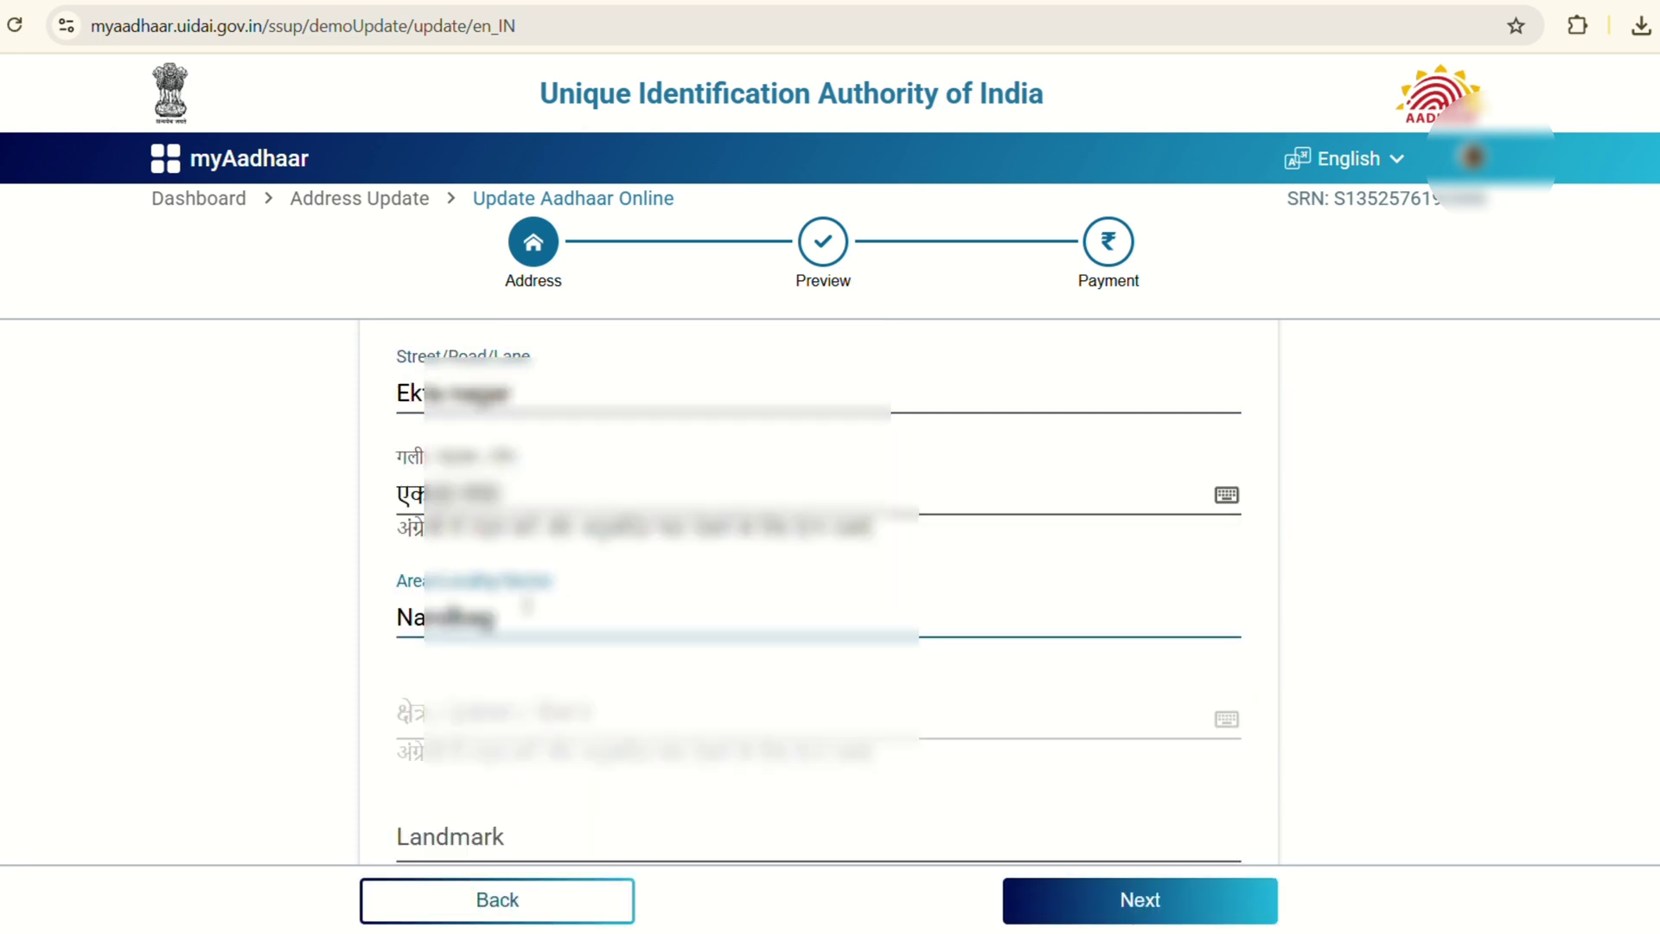
{"action": "left_click", "coordinate": [551, 716]}
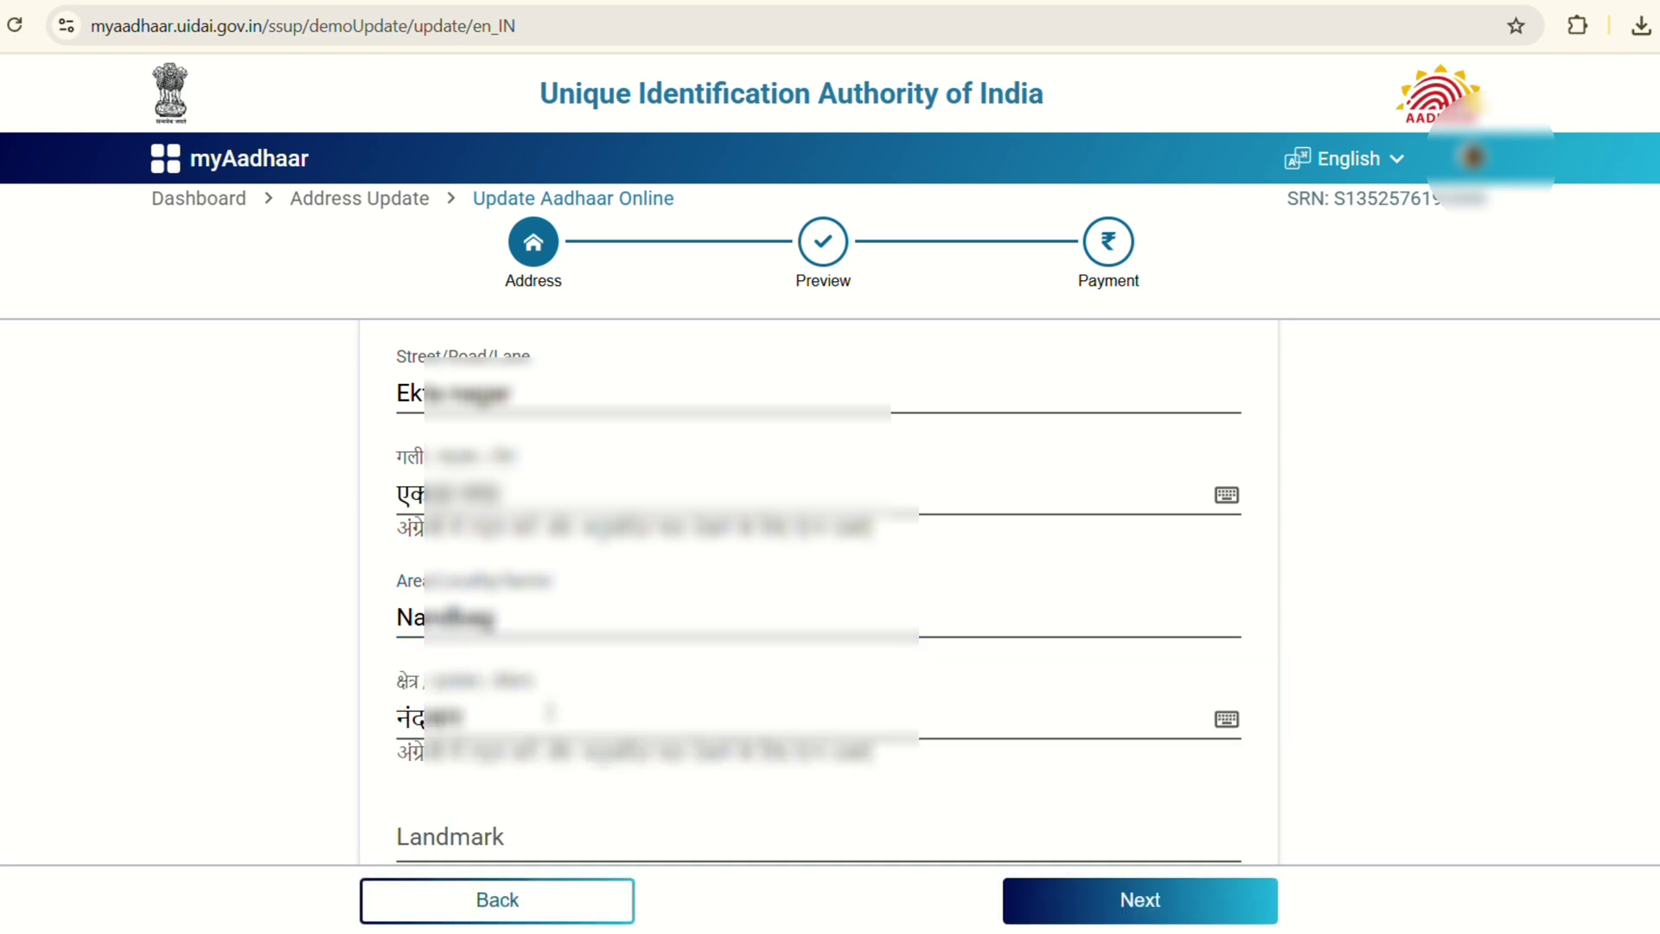
Step: Put away the Hindi keyboard and enter the new address's landmark
{"action": "left_click", "coordinate": [1211, 718]}
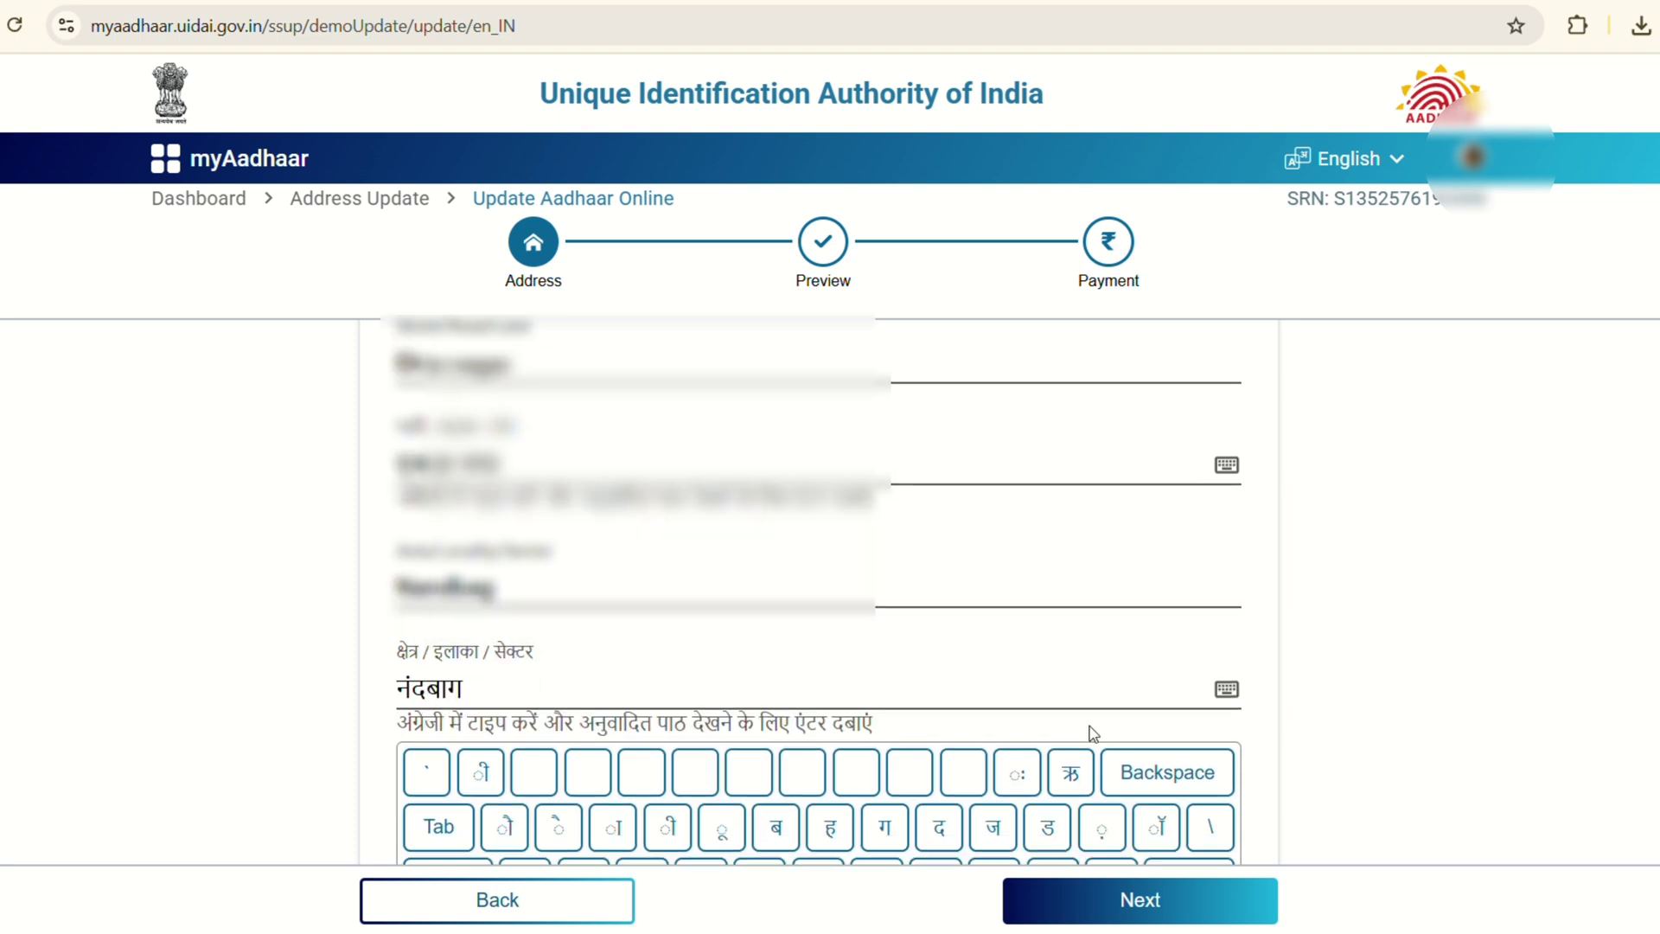
{"action": "scroll", "coordinate": [1093, 734], "scroll_direction": "down", "scroll_amount": 4}
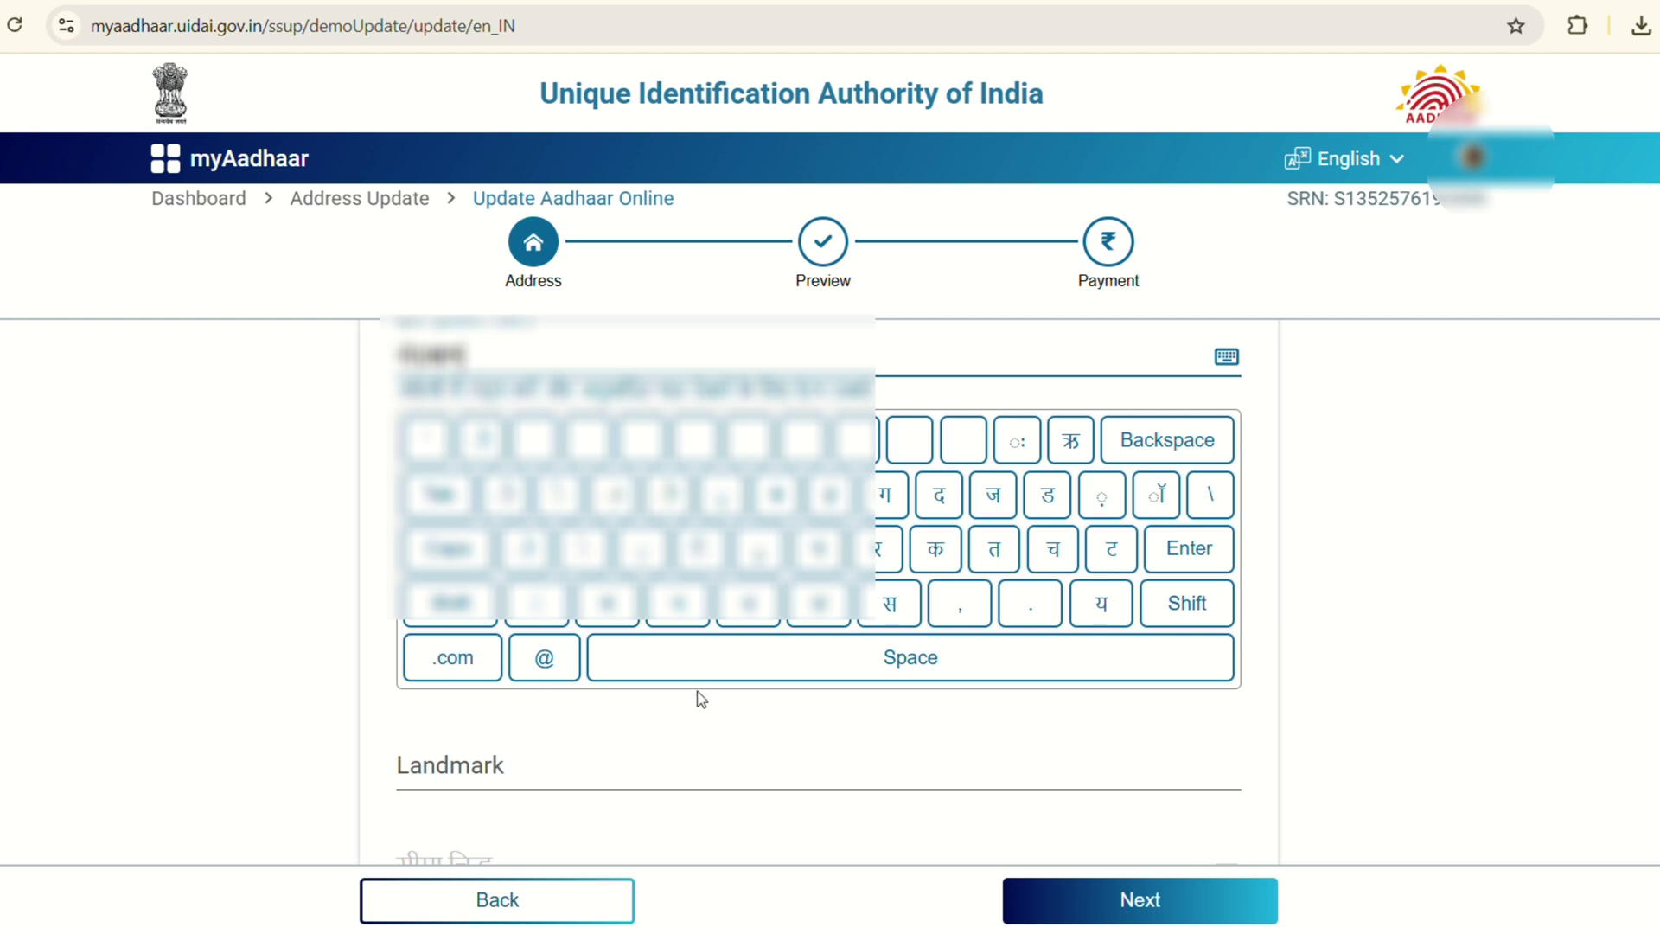
{"action": "left_click", "coordinate": [322, 593]}
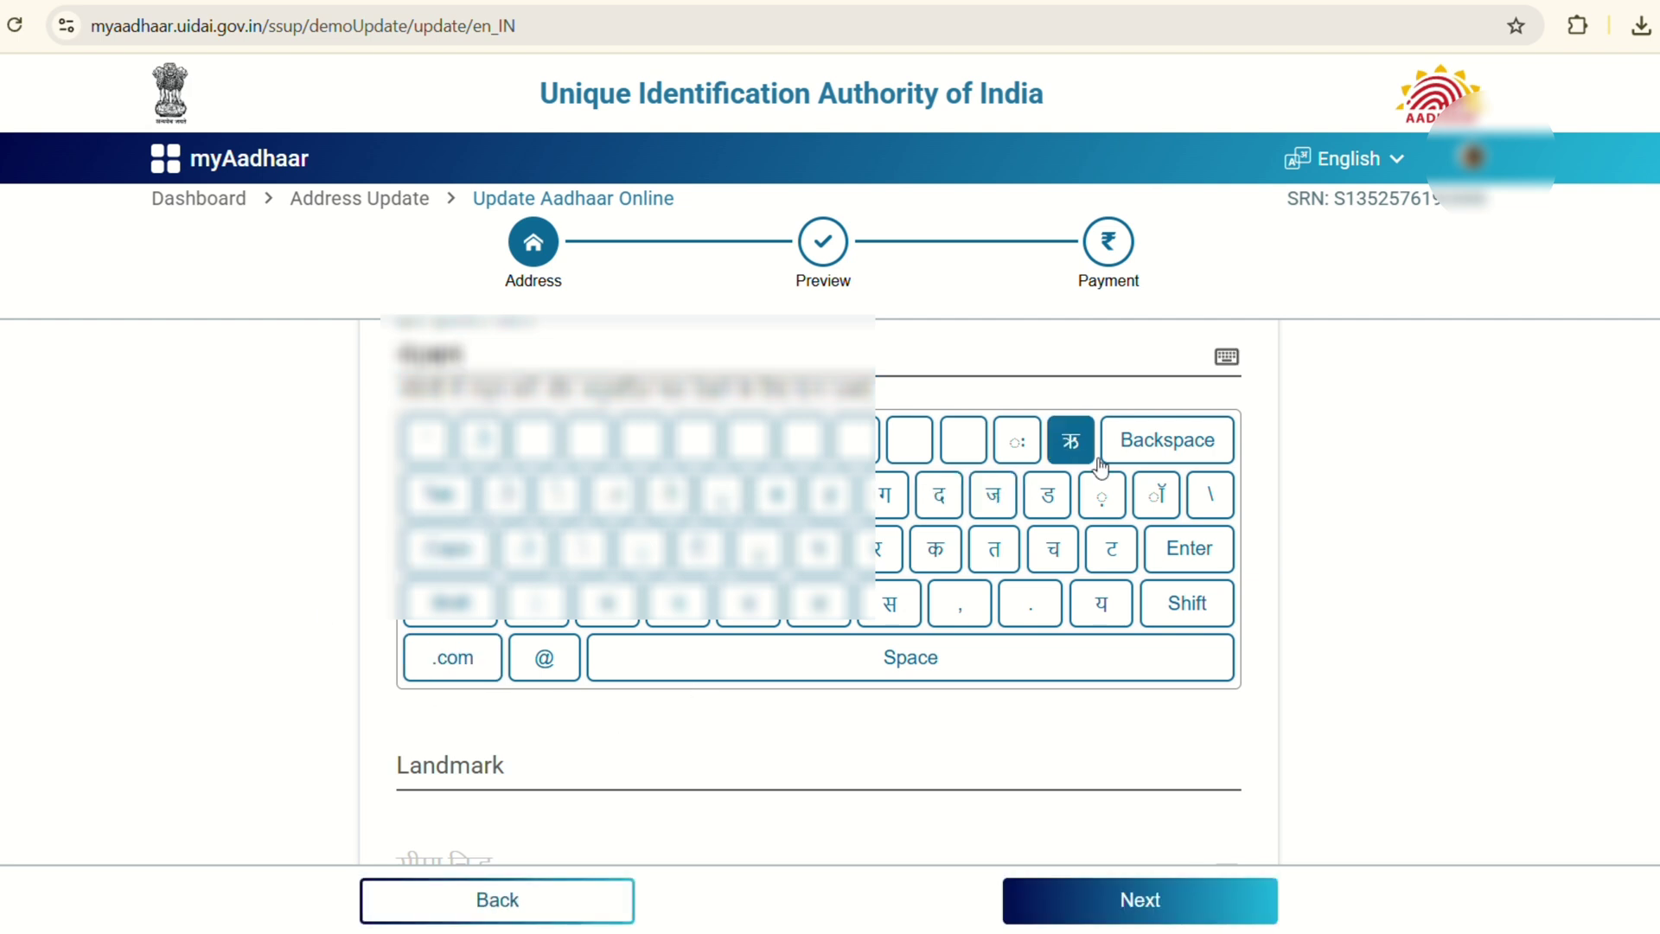
{"action": "left_click", "coordinate": [498, 735]}
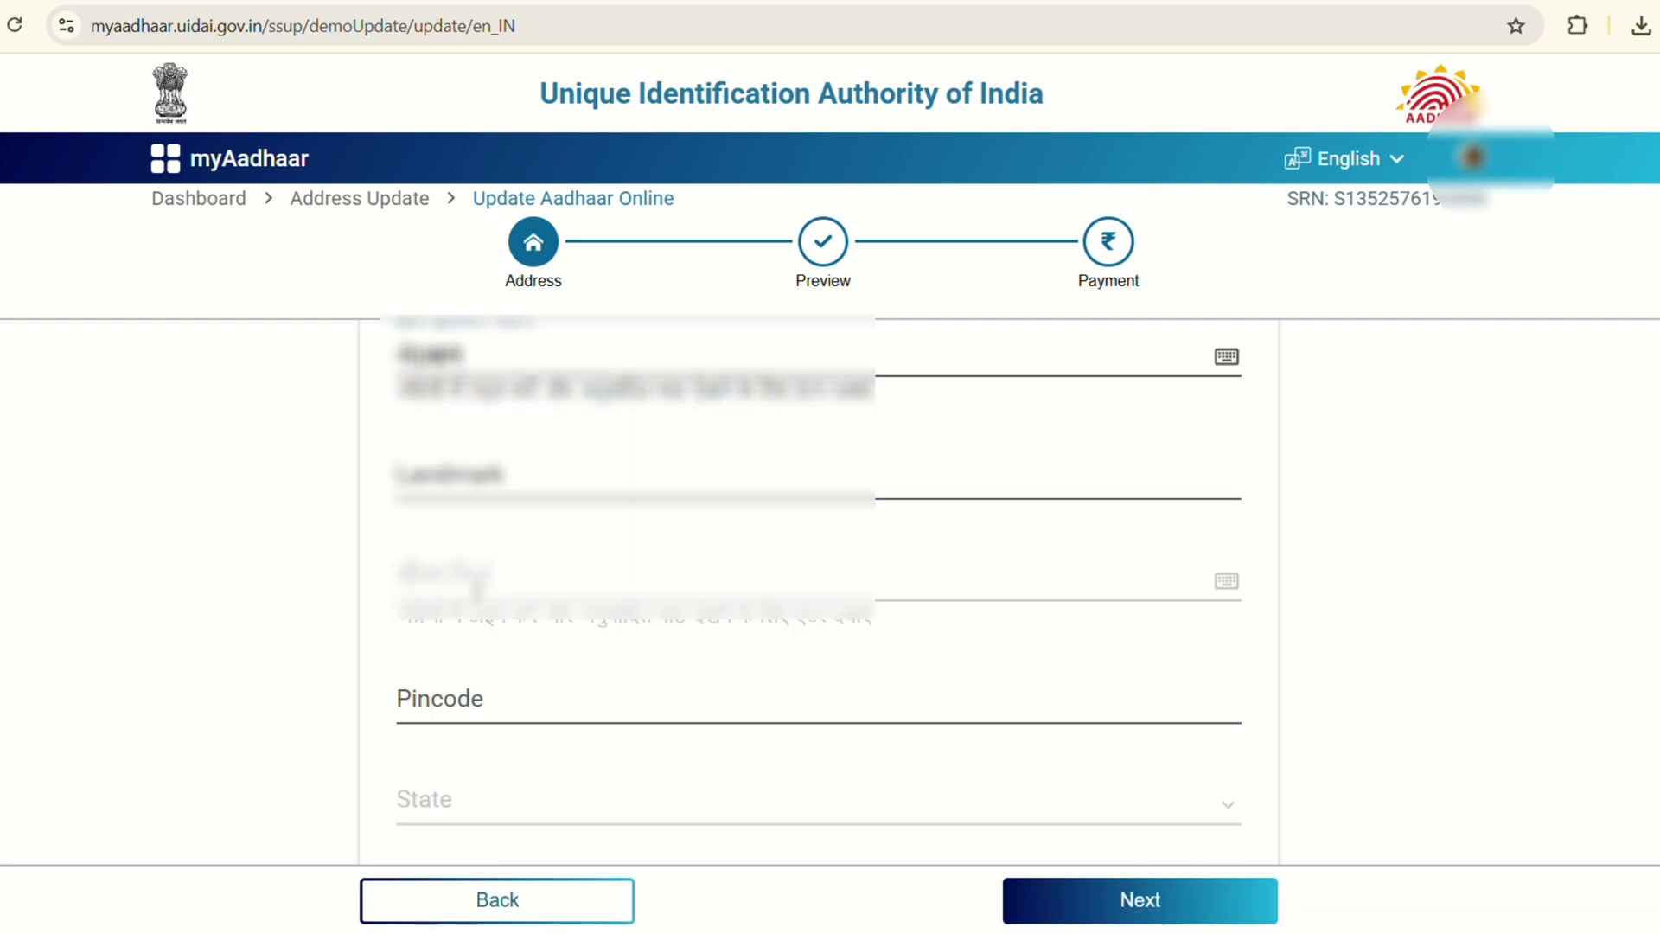
{"action": "scroll", "coordinate": [527, 514], "scroll_direction": "up", "scroll_amount": 1}
{"action": "left_click", "coordinate": [518, 600]}
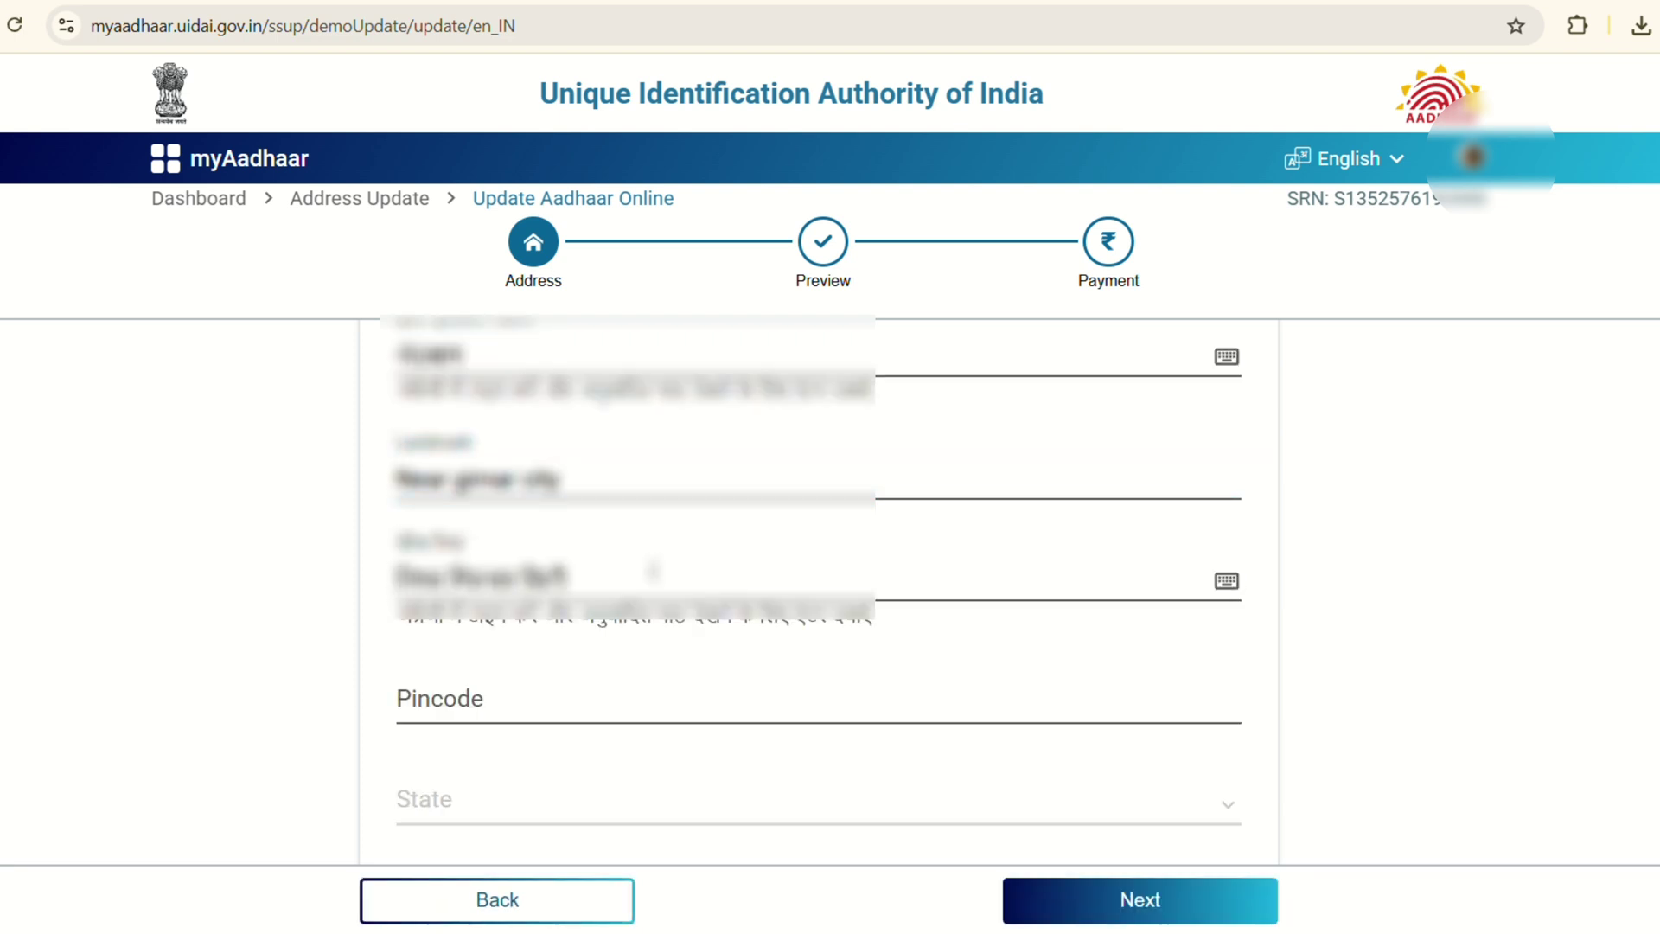
Step: Enter the pincode and choose the only post office offered
{"action": "scroll", "coordinate": [653, 571], "scroll_direction": "down", "scroll_amount": 1}
{"action": "left_click", "coordinate": [545, 592]}
{"action": "scroll", "coordinate": [549, 593], "scroll_direction": "down", "scroll_amount": 2}
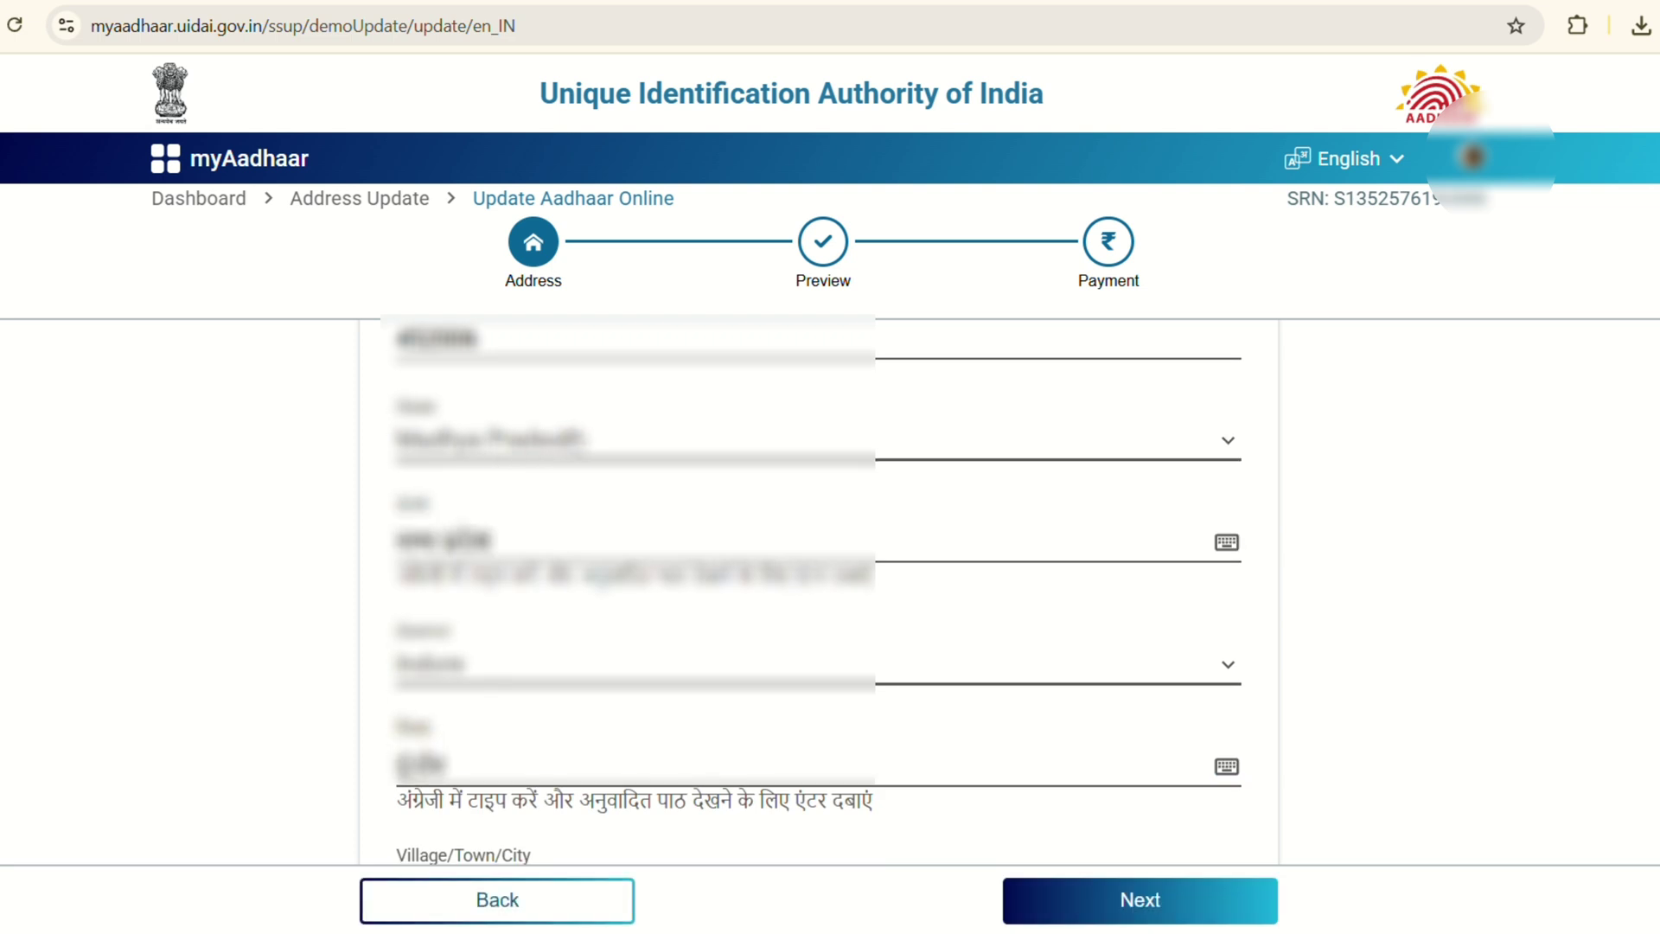
{"action": "scroll", "coordinate": [570, 402], "scroll_direction": "down", "scroll_amount": 6}
{"action": "left_click", "coordinate": [501, 516]}
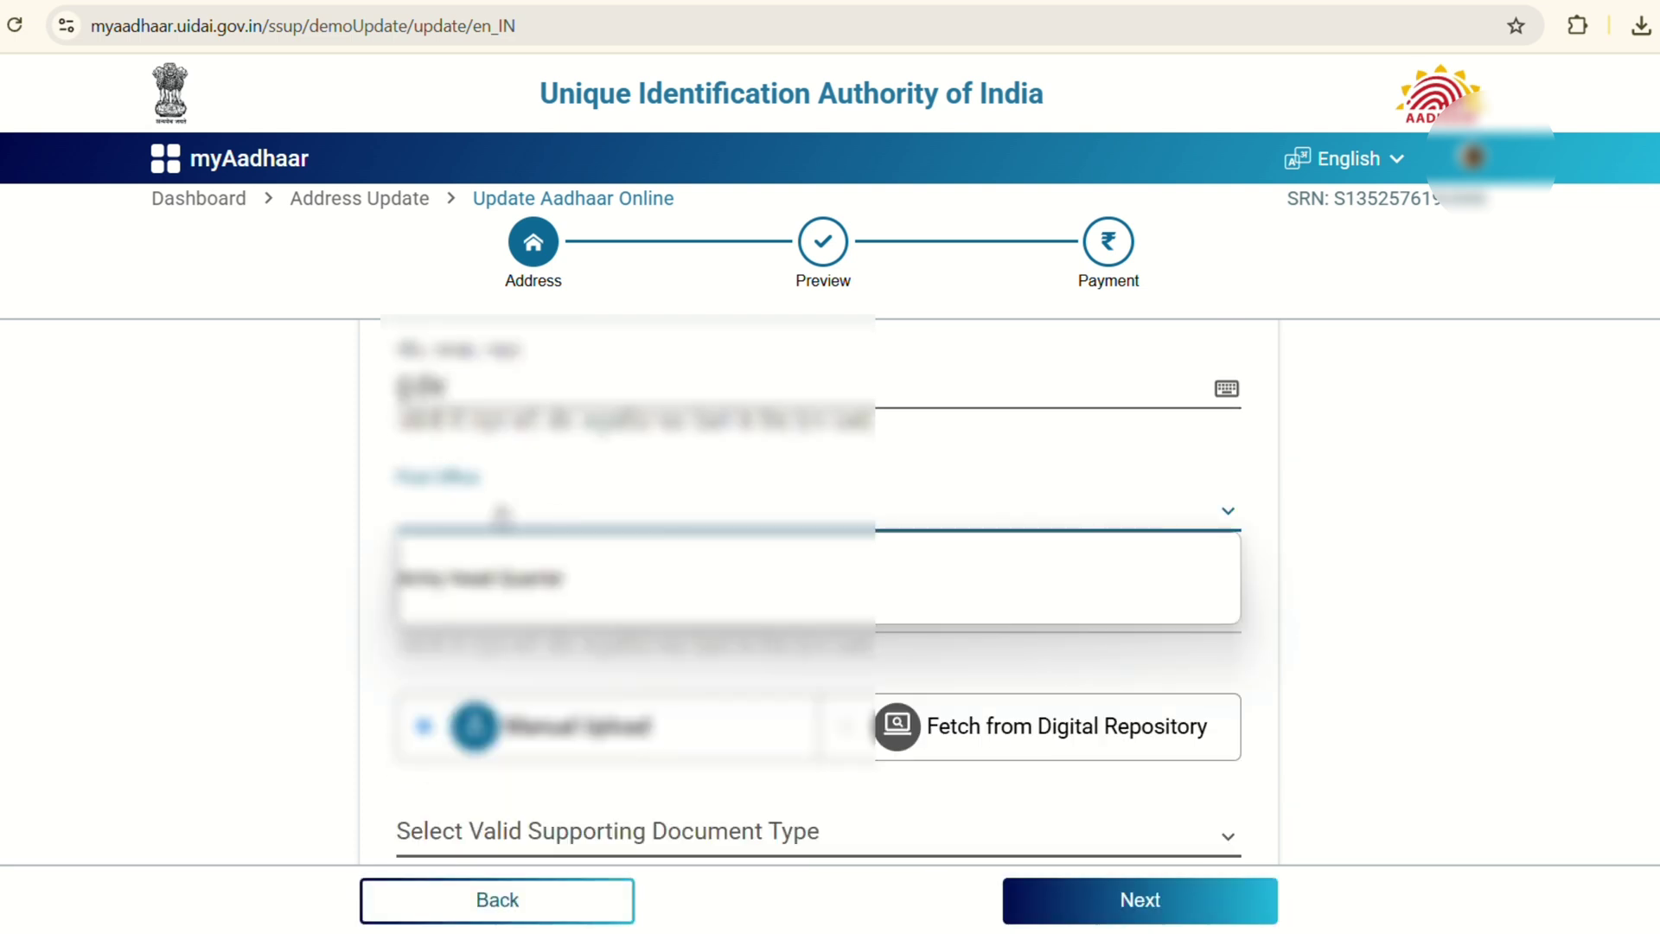
{"action": "left_click", "coordinate": [508, 577]}
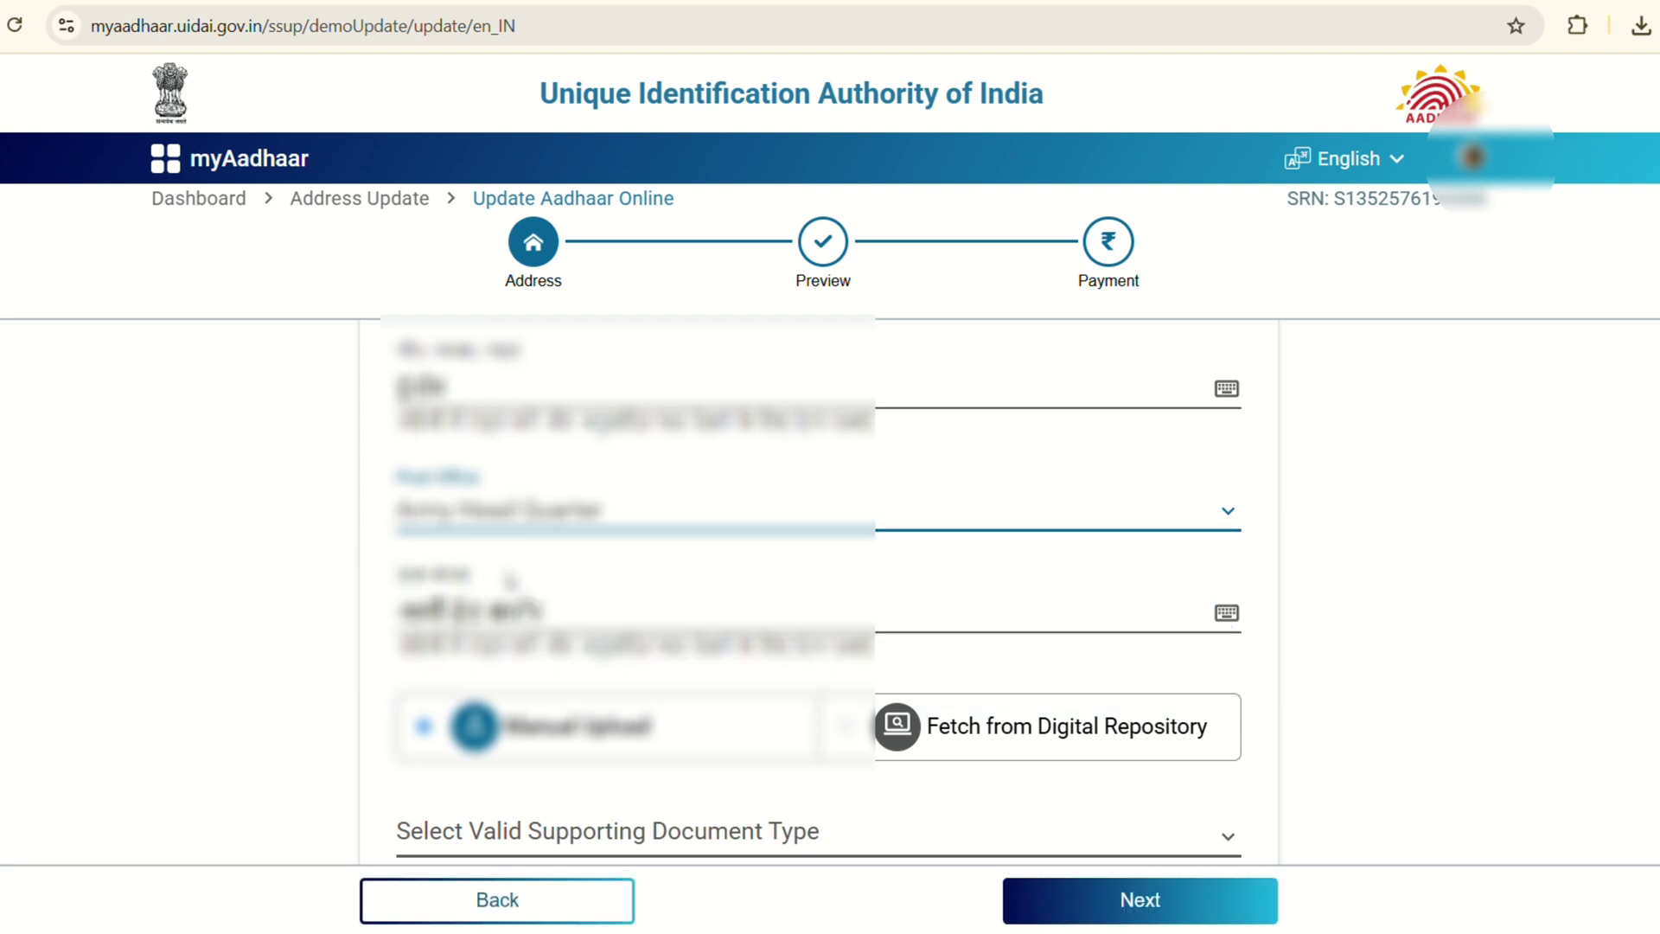
{"action": "scroll", "coordinate": [510, 581], "scroll_direction": "down", "scroll_amount": 3}
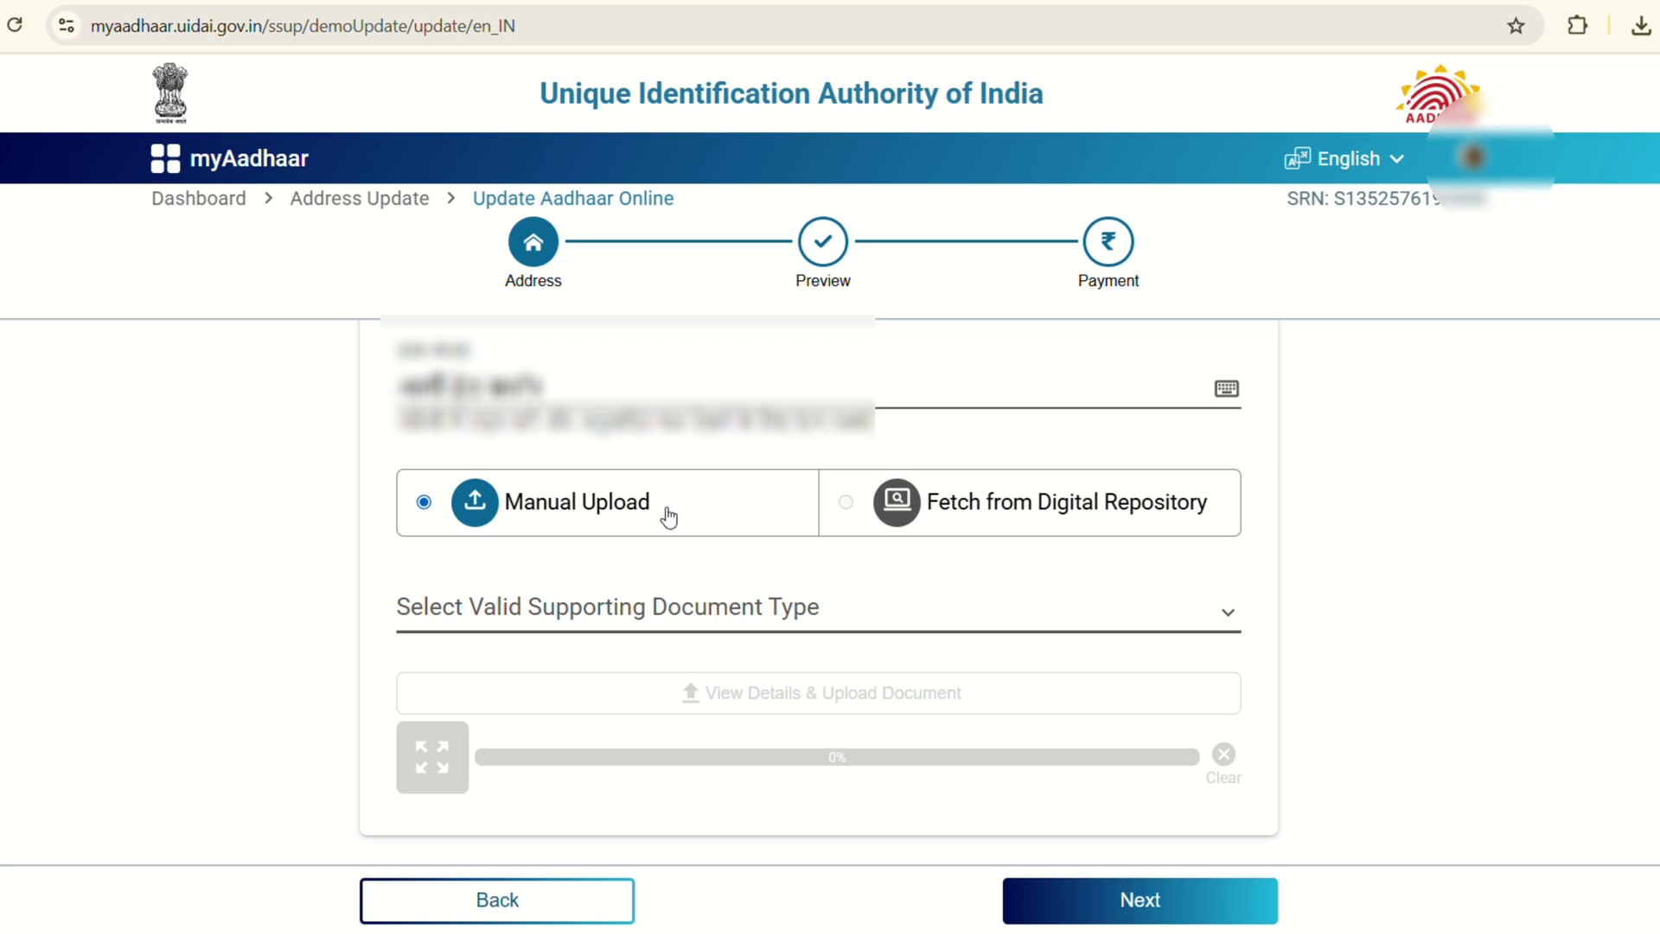
Step: Select Voter Identity Card / e-Voter Identity Card as the supporting document type
{"action": "left_click", "coordinate": [468, 627]}
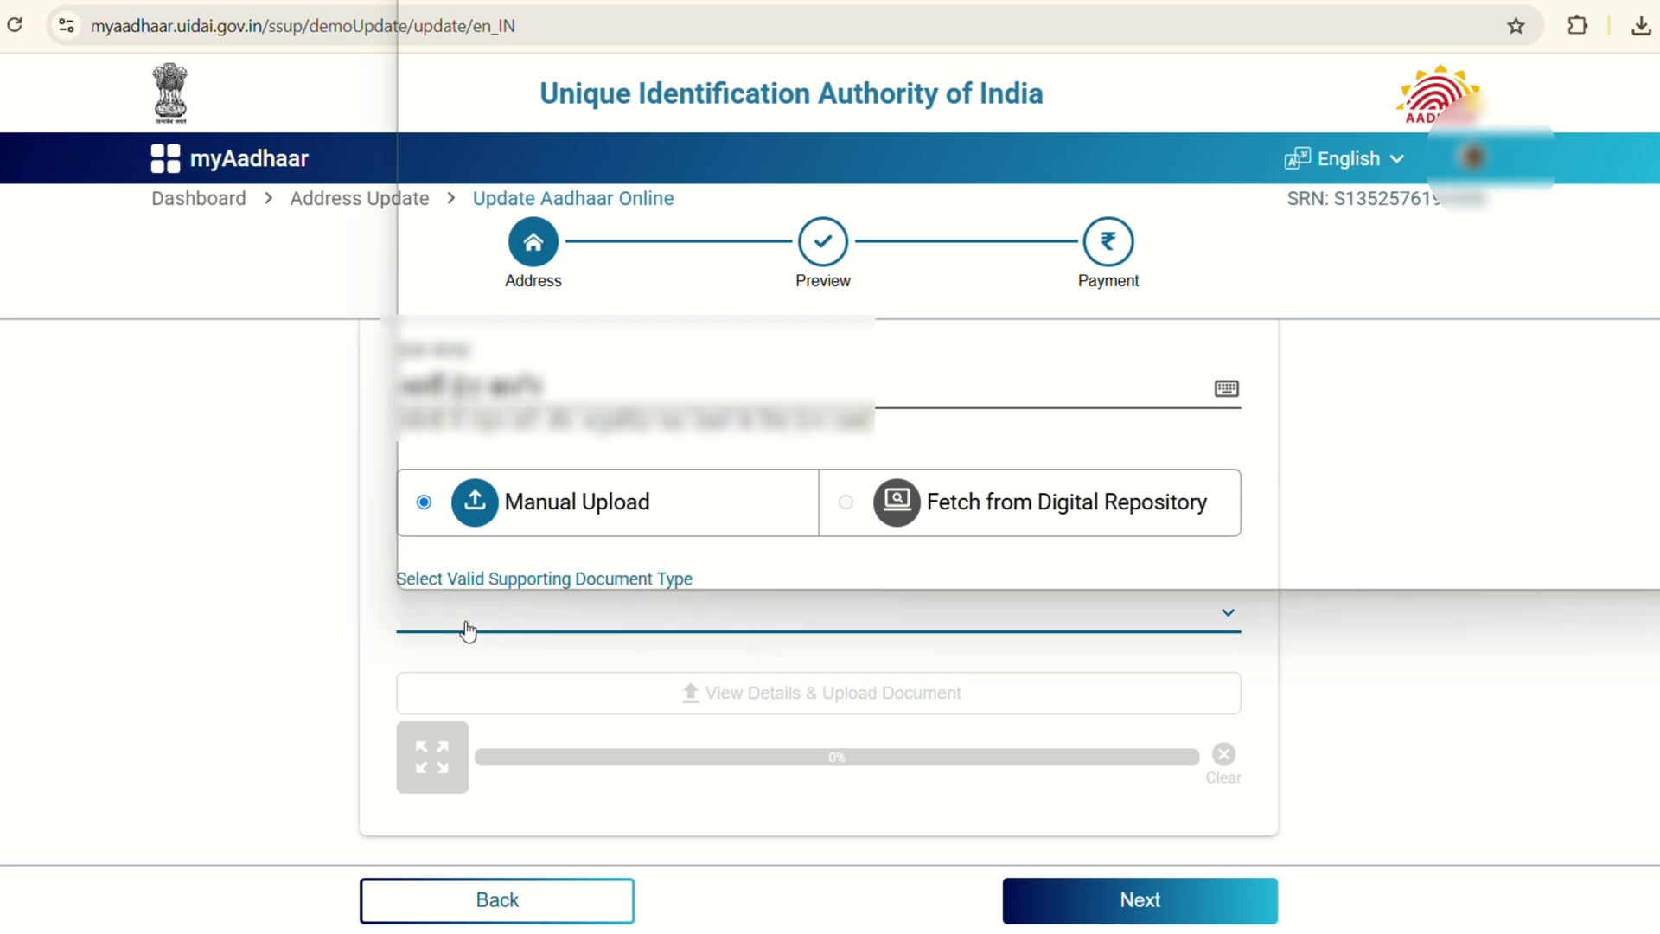
{"action": "left_click", "coordinate": [467, 628]}
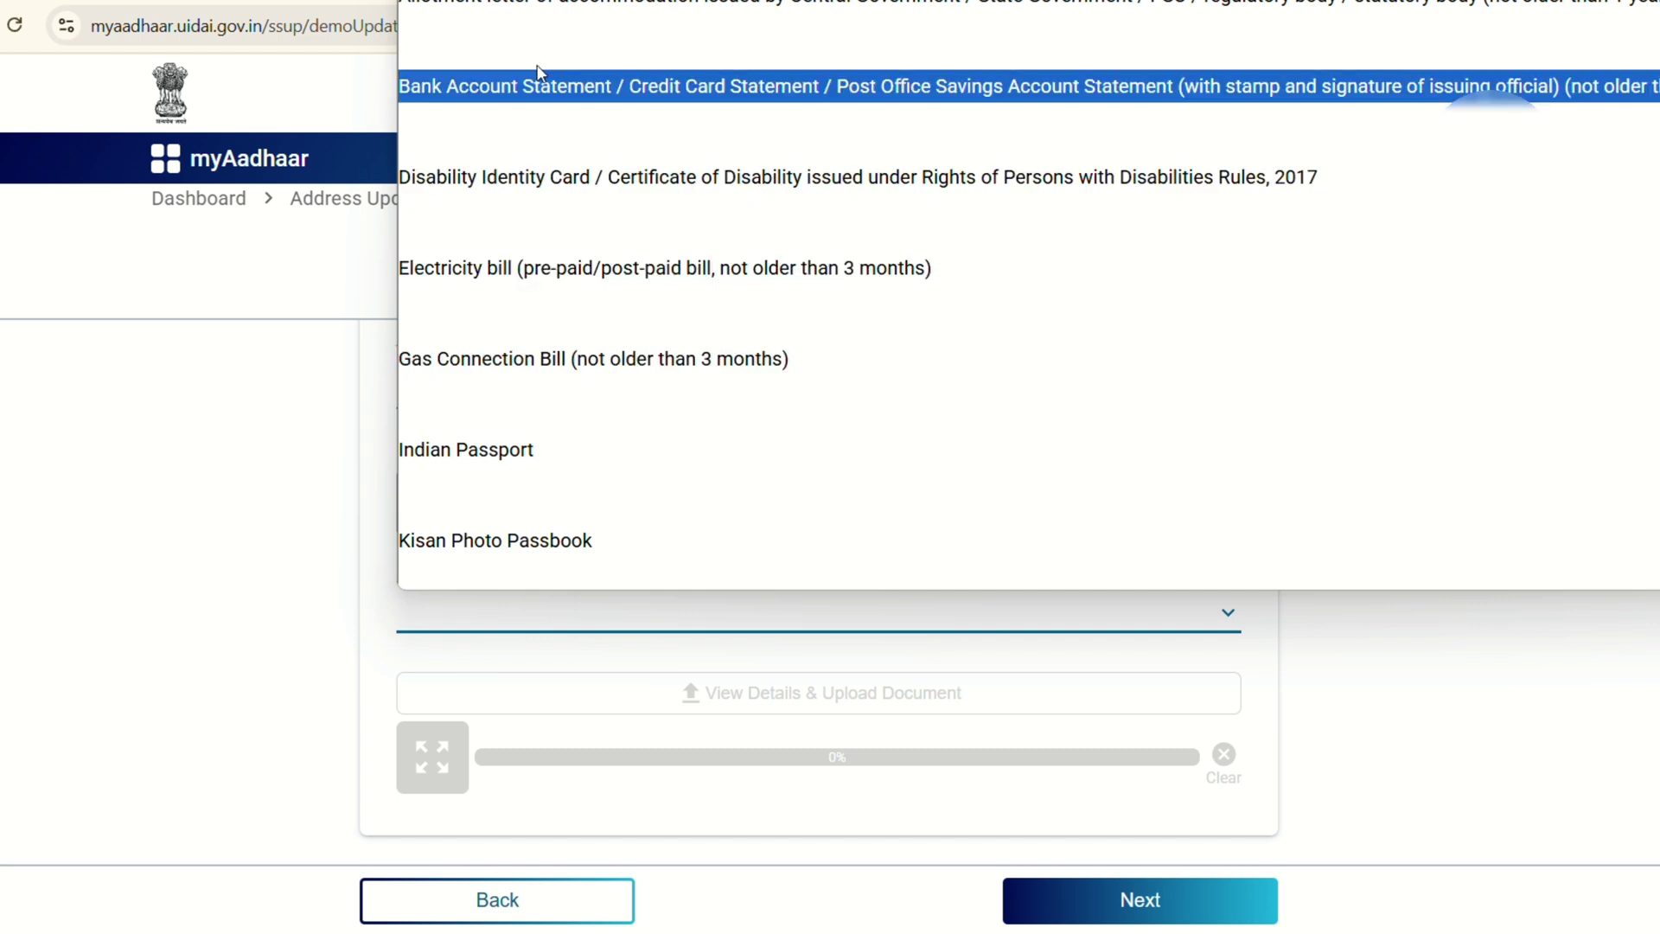
{"action": "scroll", "coordinate": [664, 463], "scroll_direction": "down", "scroll_amount": 5}
{"action": "scroll", "coordinate": [837, 527], "scroll_direction": "up", "scroll_amount": 5}
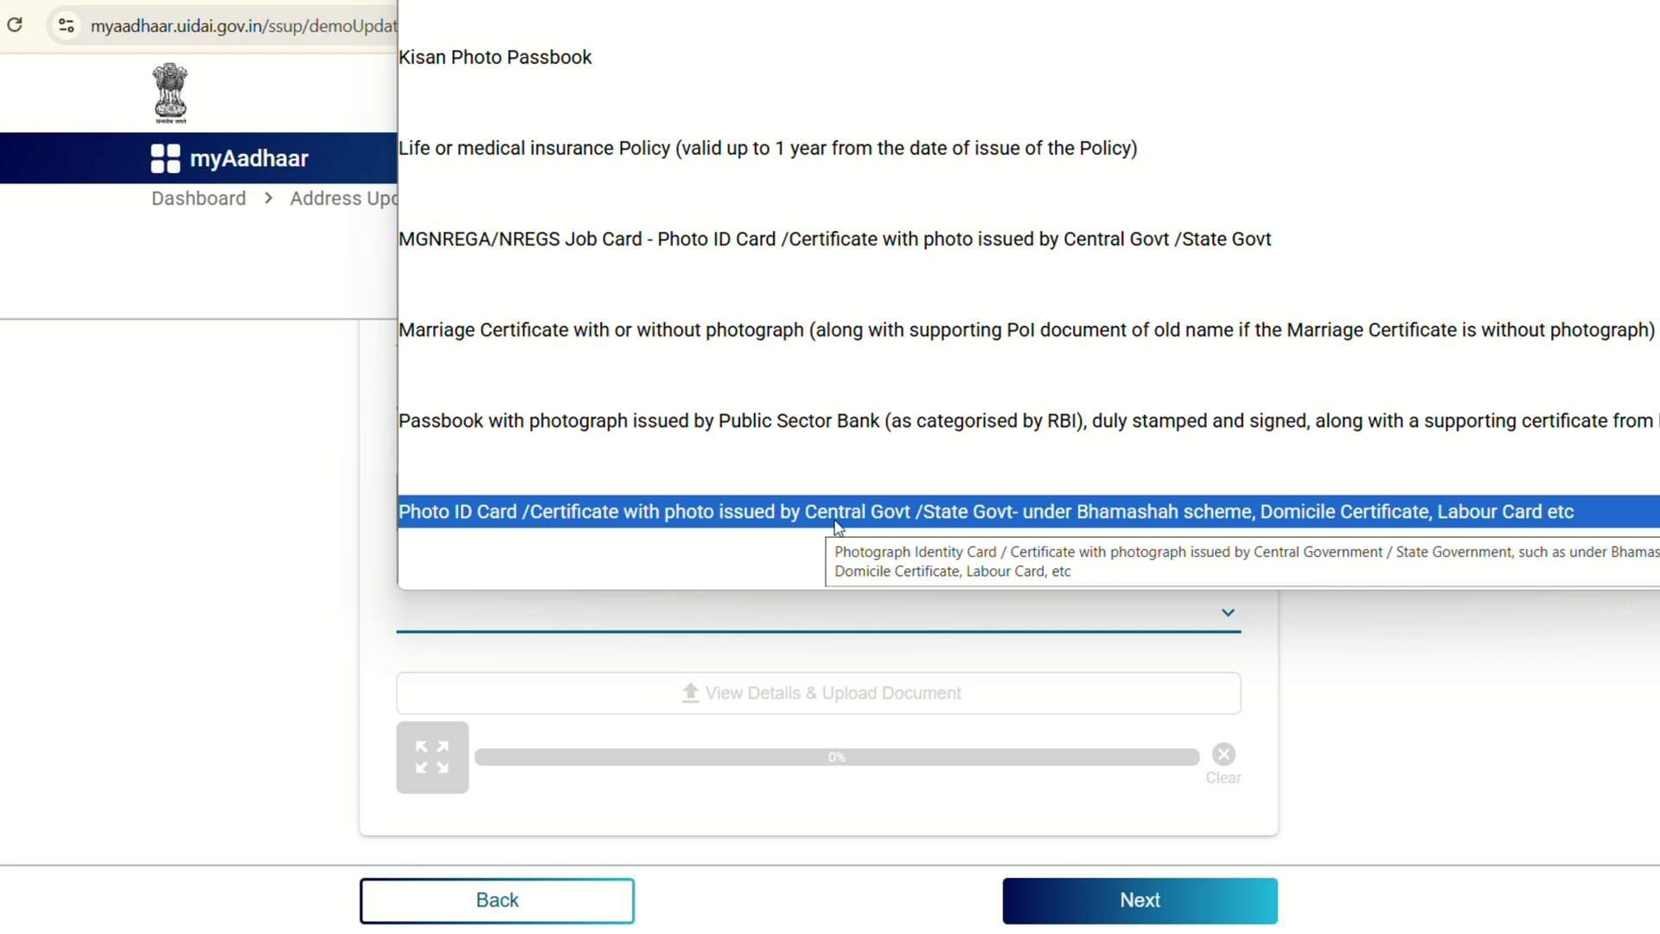
{"action": "scroll", "coordinate": [727, 460], "scroll_direction": "up", "scroll_amount": 5}
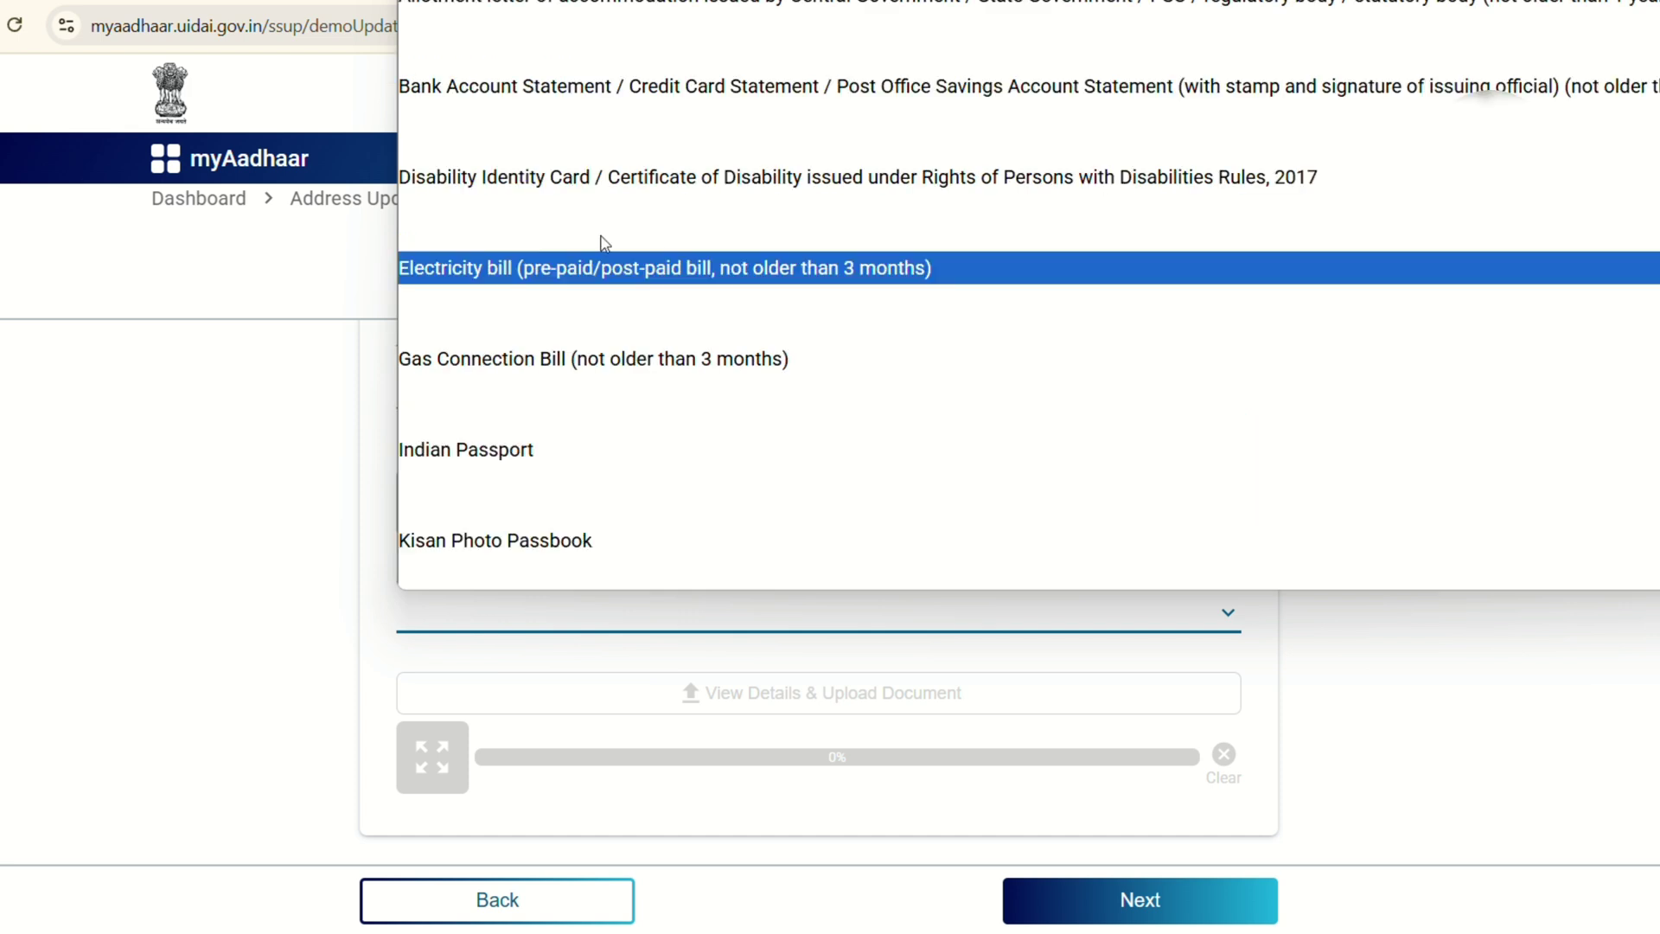
{"action": "scroll", "coordinate": [695, 263], "scroll_direction": "down", "scroll_amount": 3}
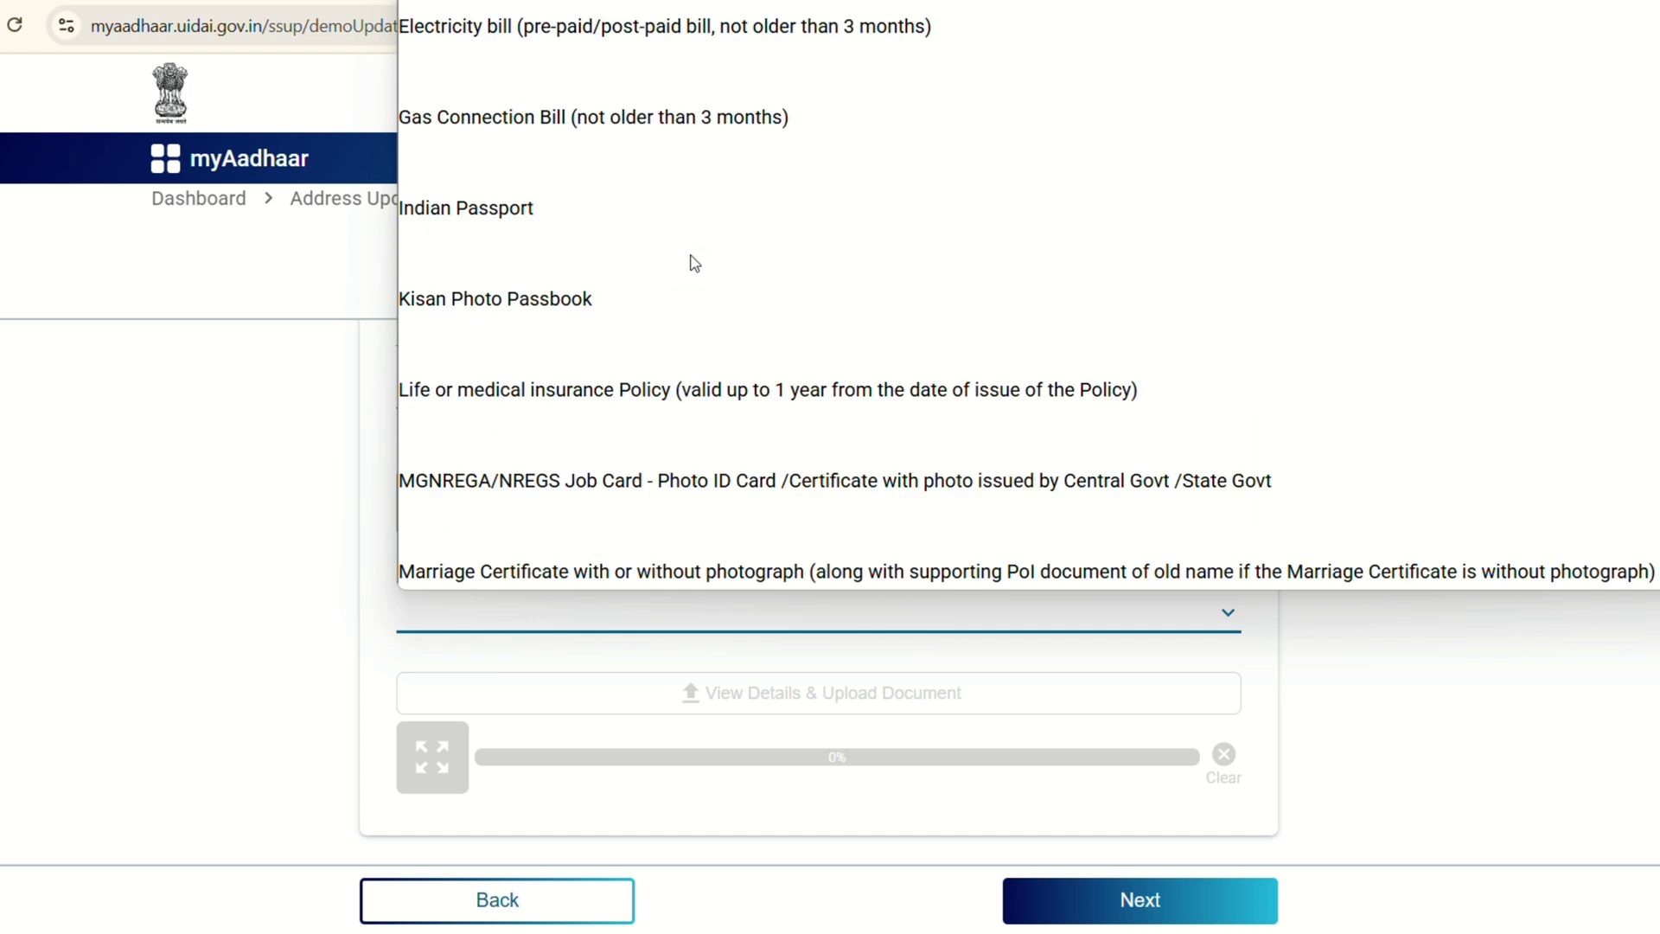
{"action": "scroll", "coordinate": [594, 345], "scroll_direction": "down", "scroll_amount": 3}
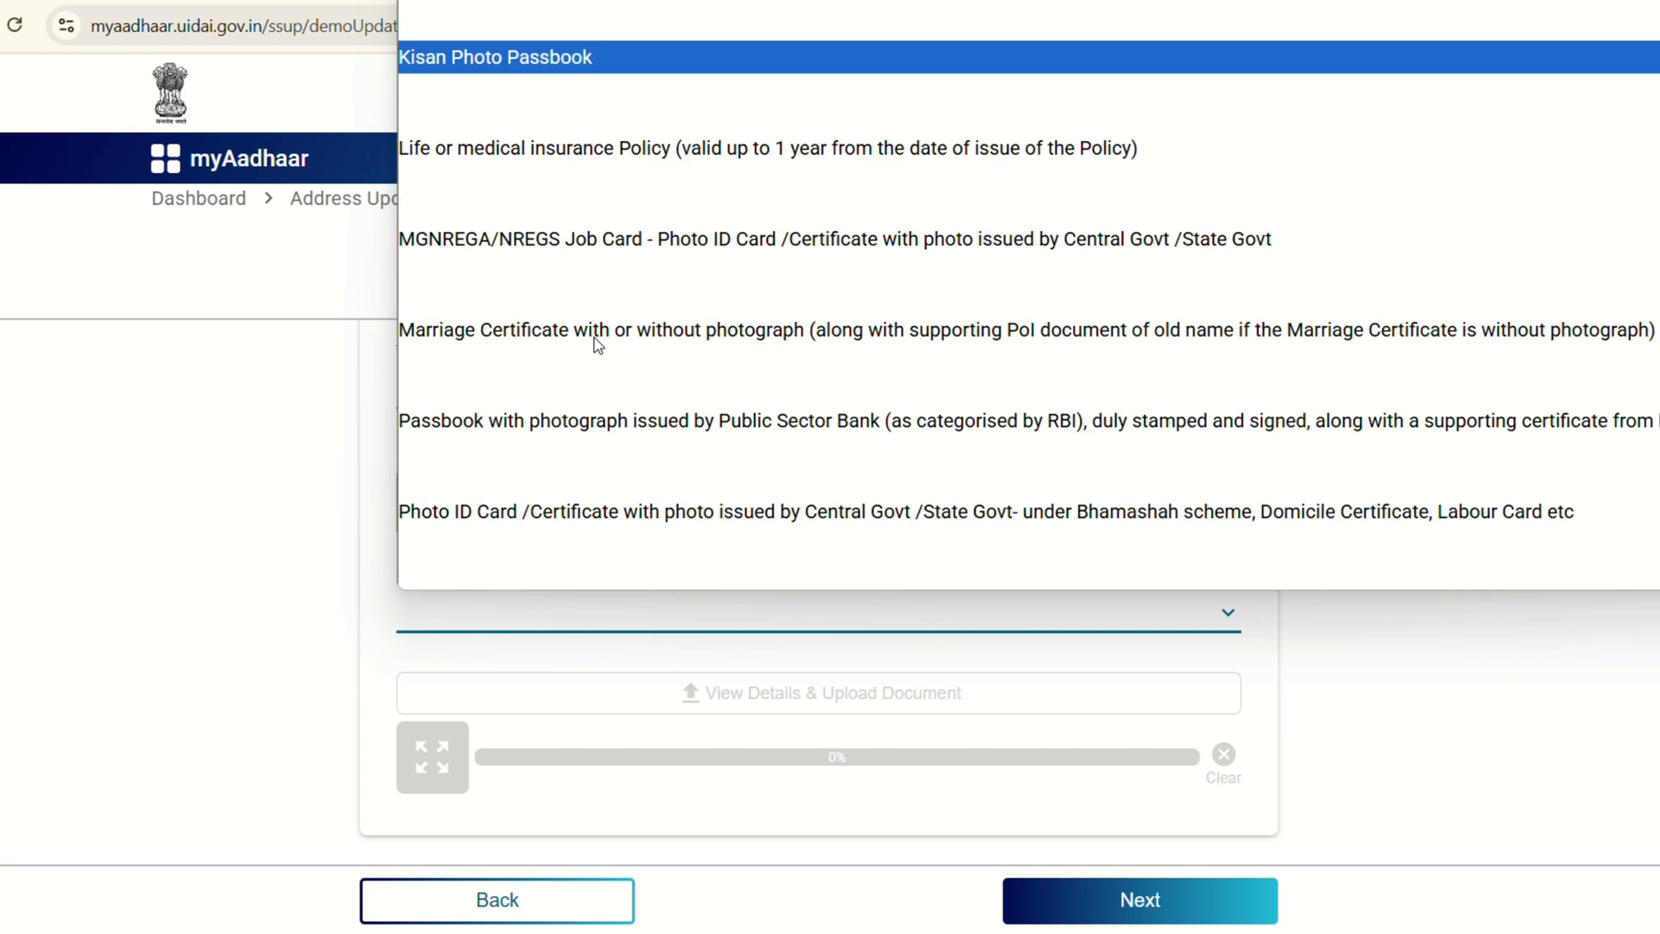
{"action": "scroll", "coordinate": [597, 318], "scroll_direction": "down", "scroll_amount": 5}
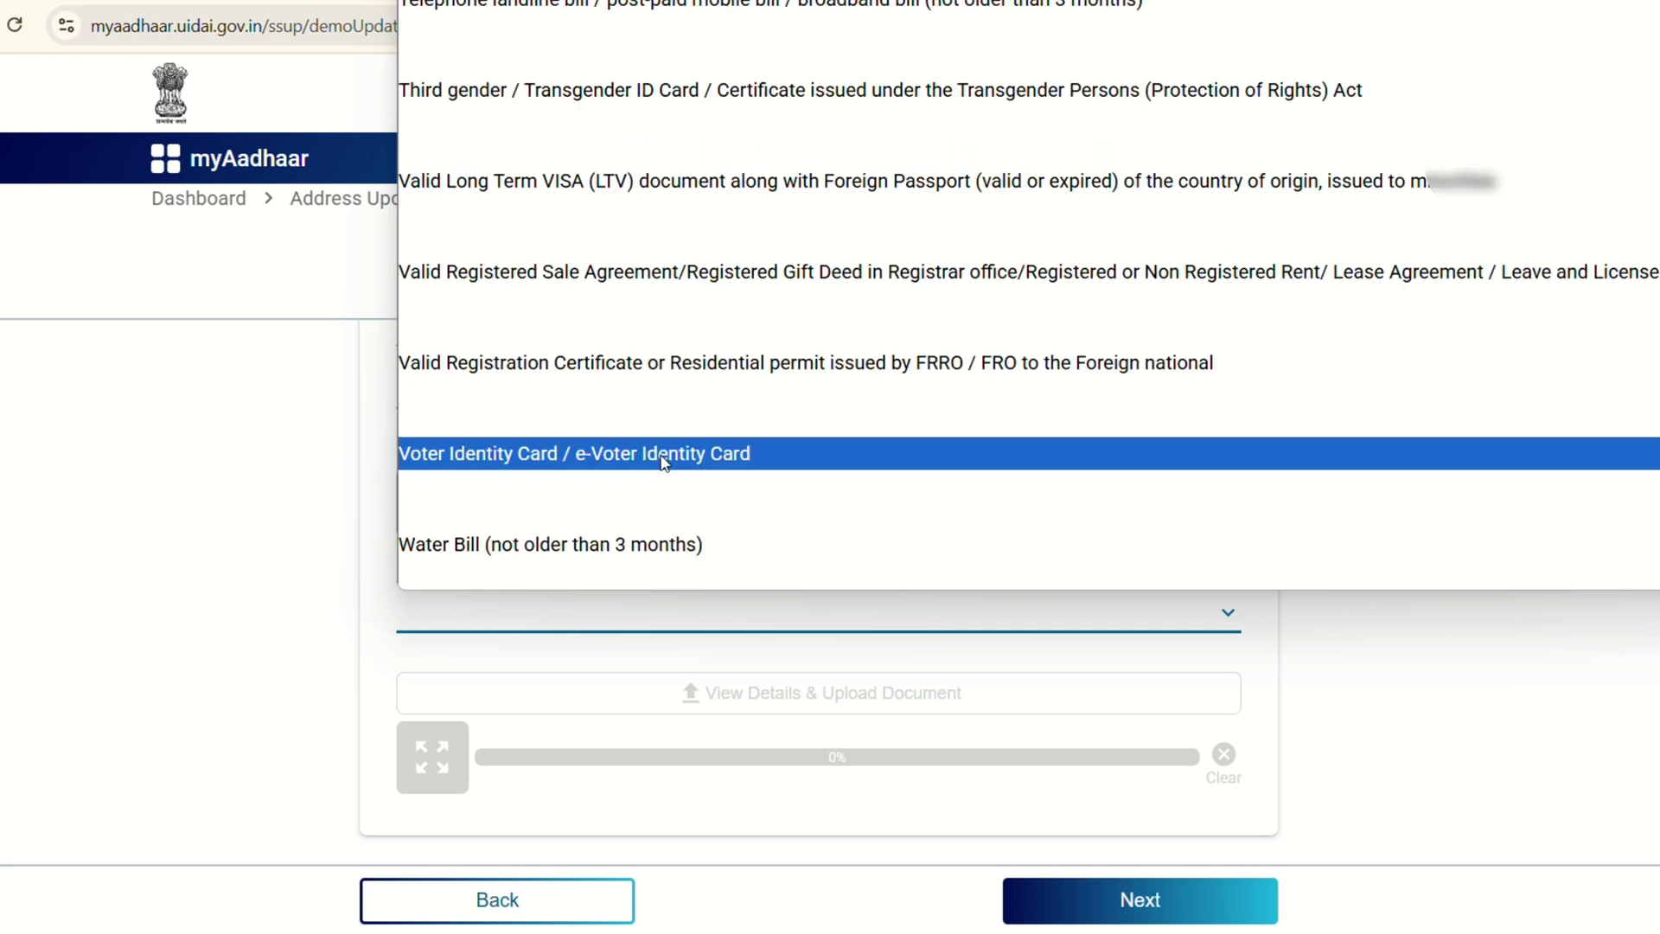
{"action": "left_click", "coordinate": [660, 454]}
Step: Upload the voter ID scan and continue to the Preview
{"action": "left_click", "coordinate": [783, 745]}
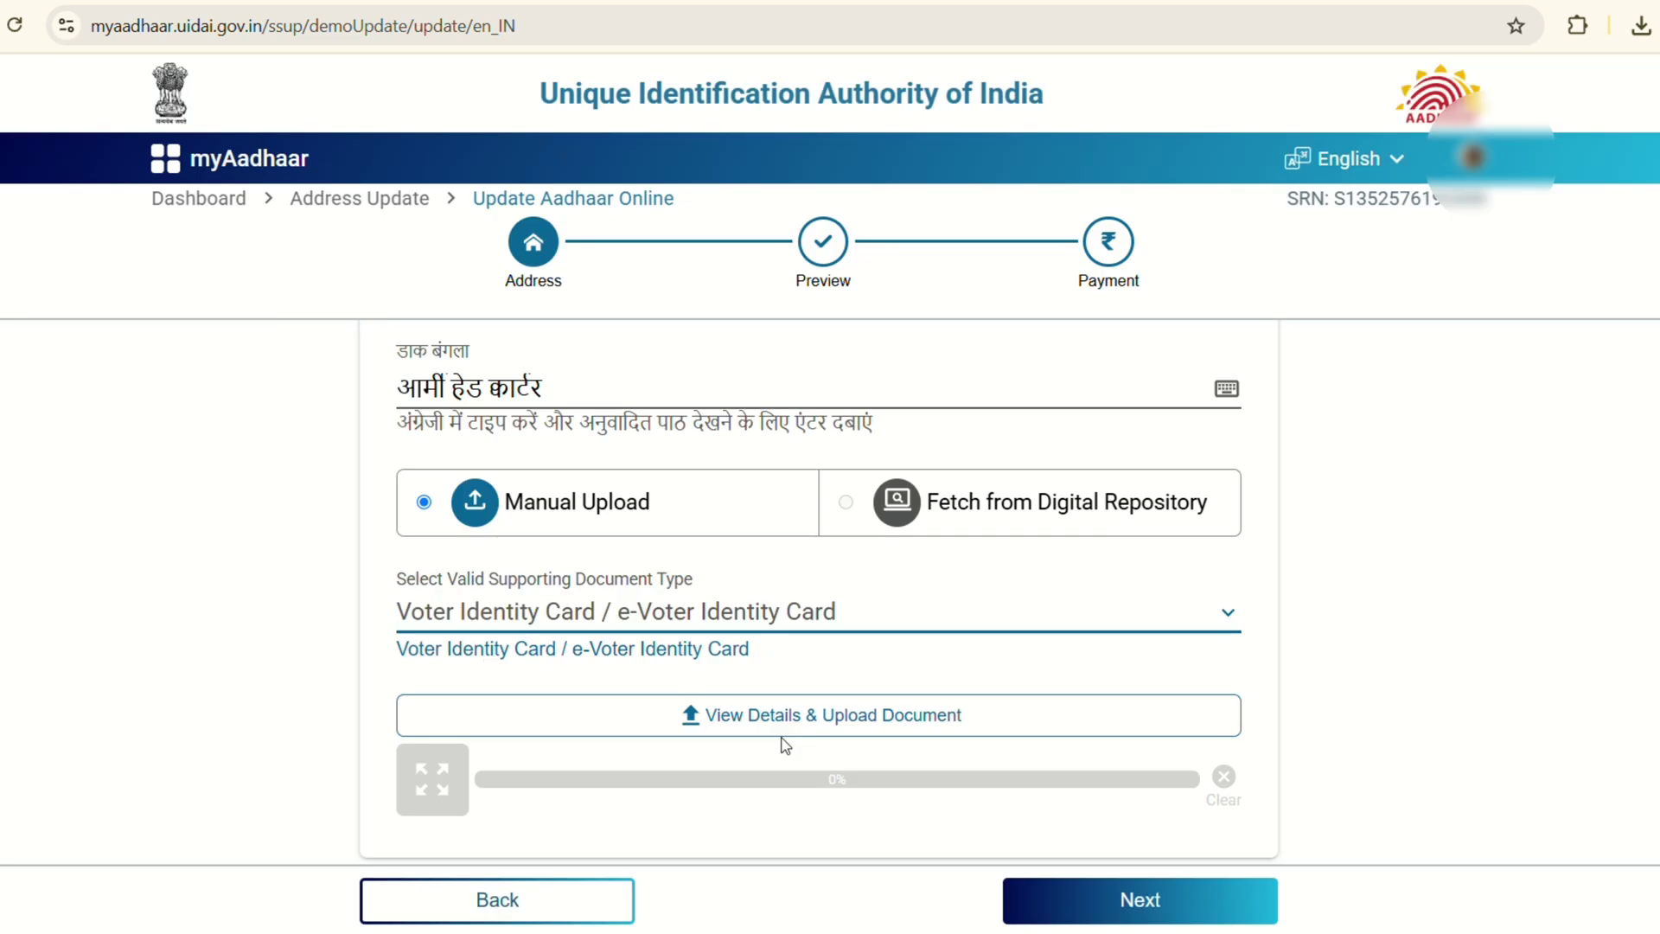
{"action": "double_click", "coordinate": [319, 142]}
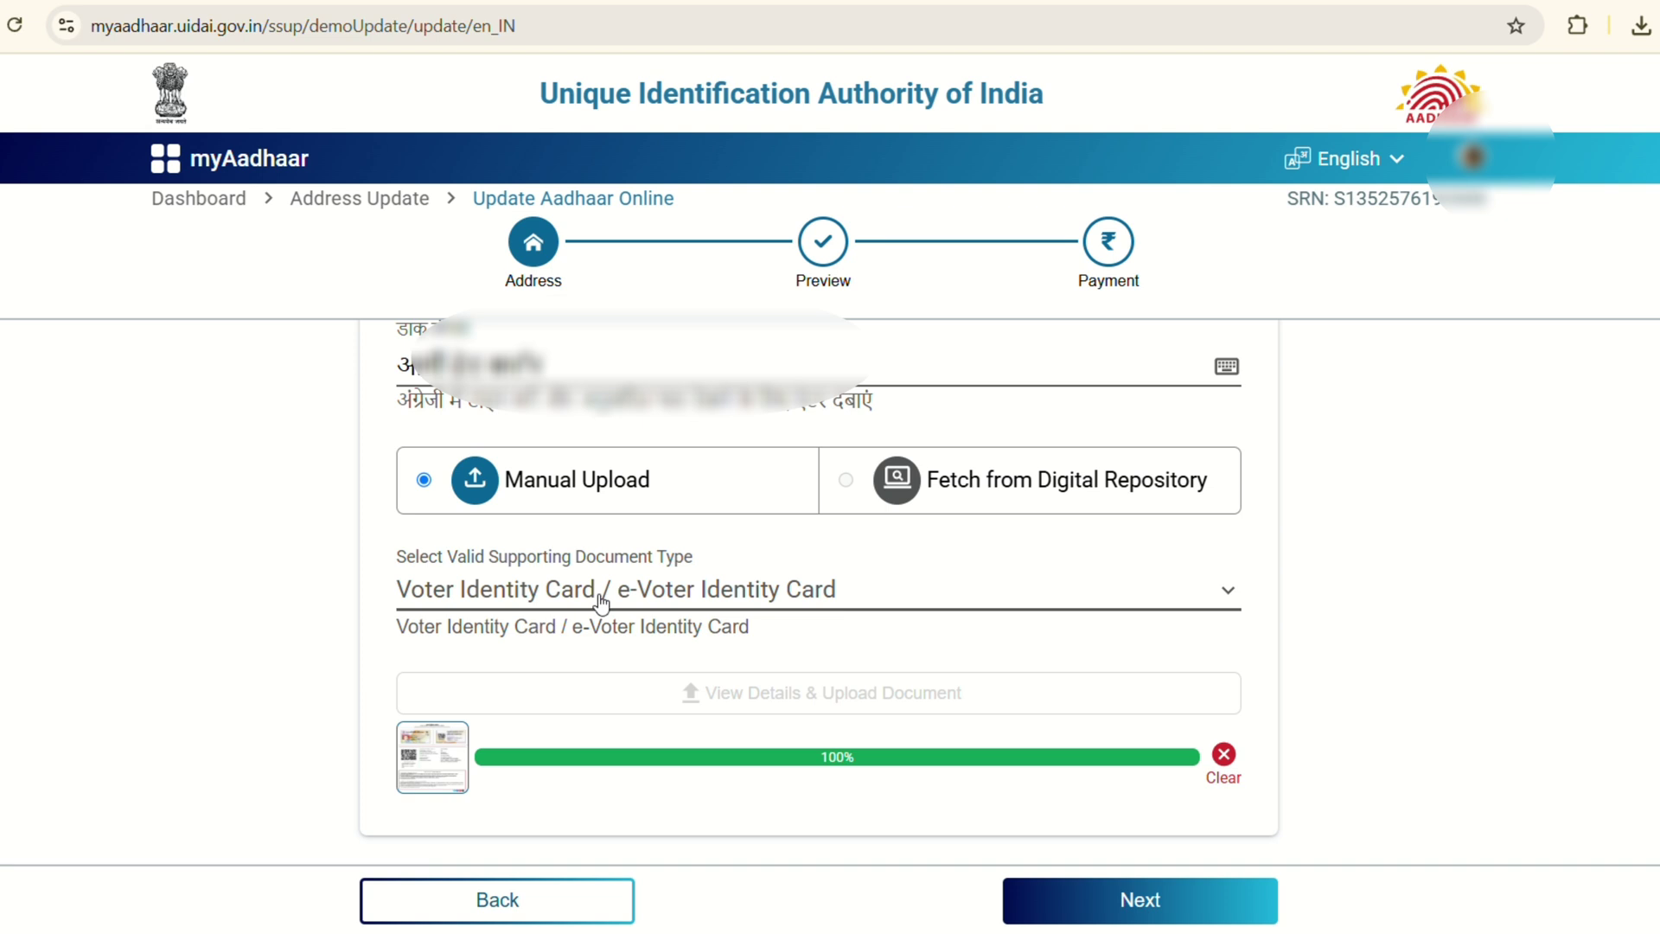
{"action": "left_click", "coordinate": [1149, 899]}
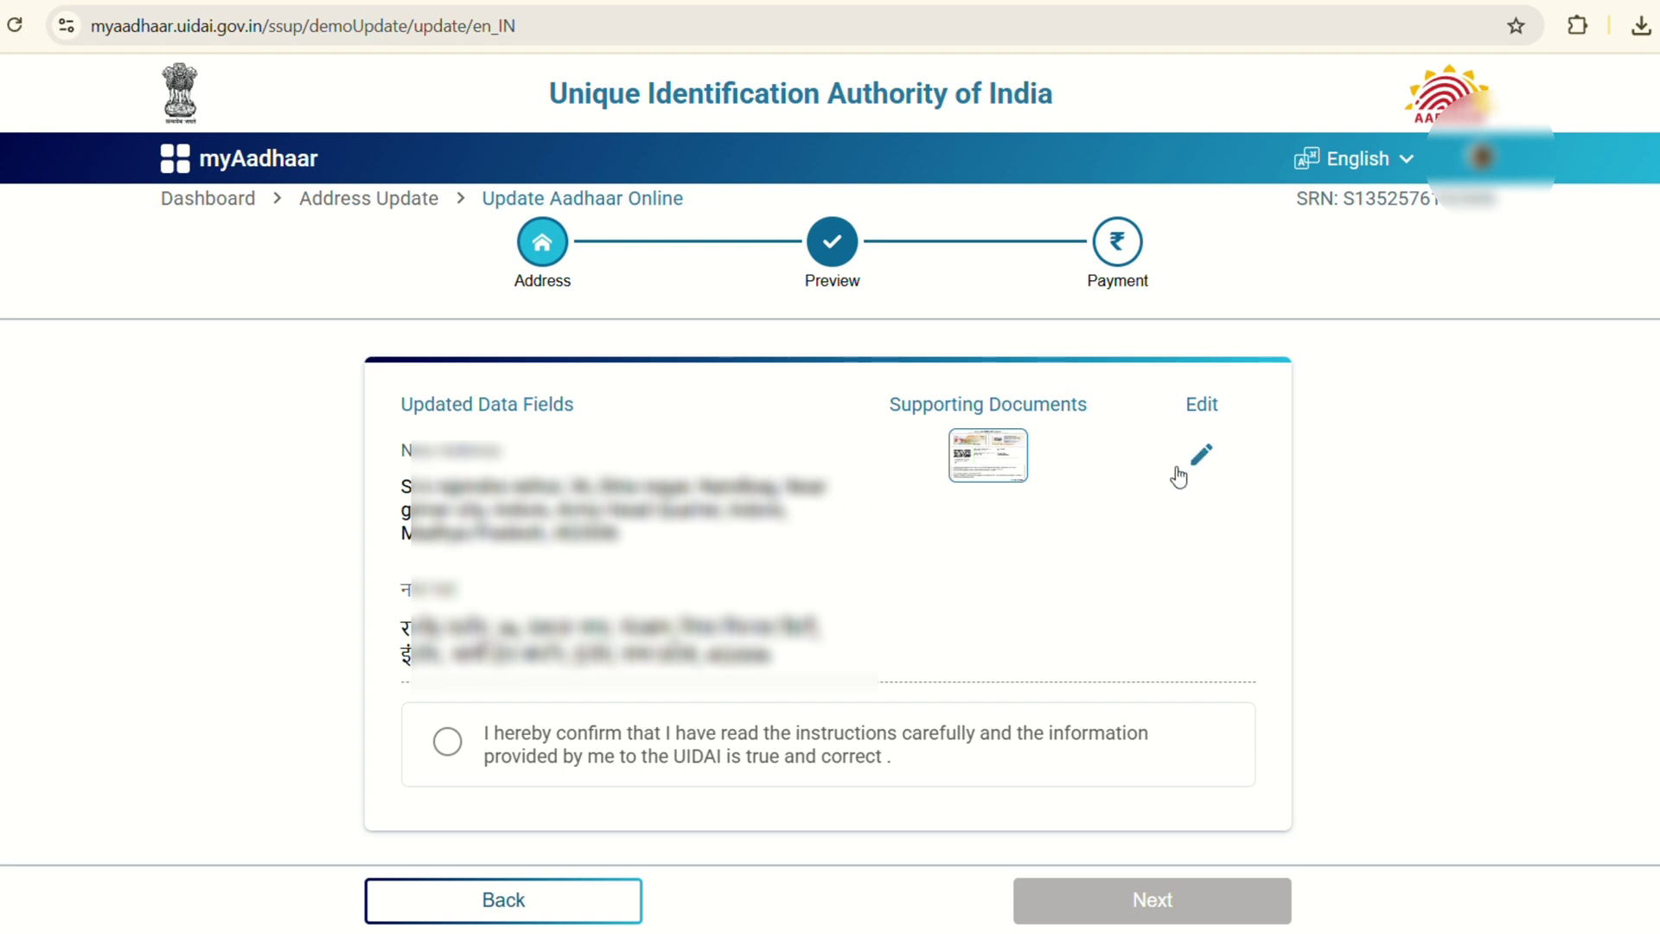
Step: Confirm the information is true, dismiss the declaration notice, and go to Payment
{"action": "left_click", "coordinate": [452, 745]}
{"action": "left_click", "coordinate": [888, 765]}
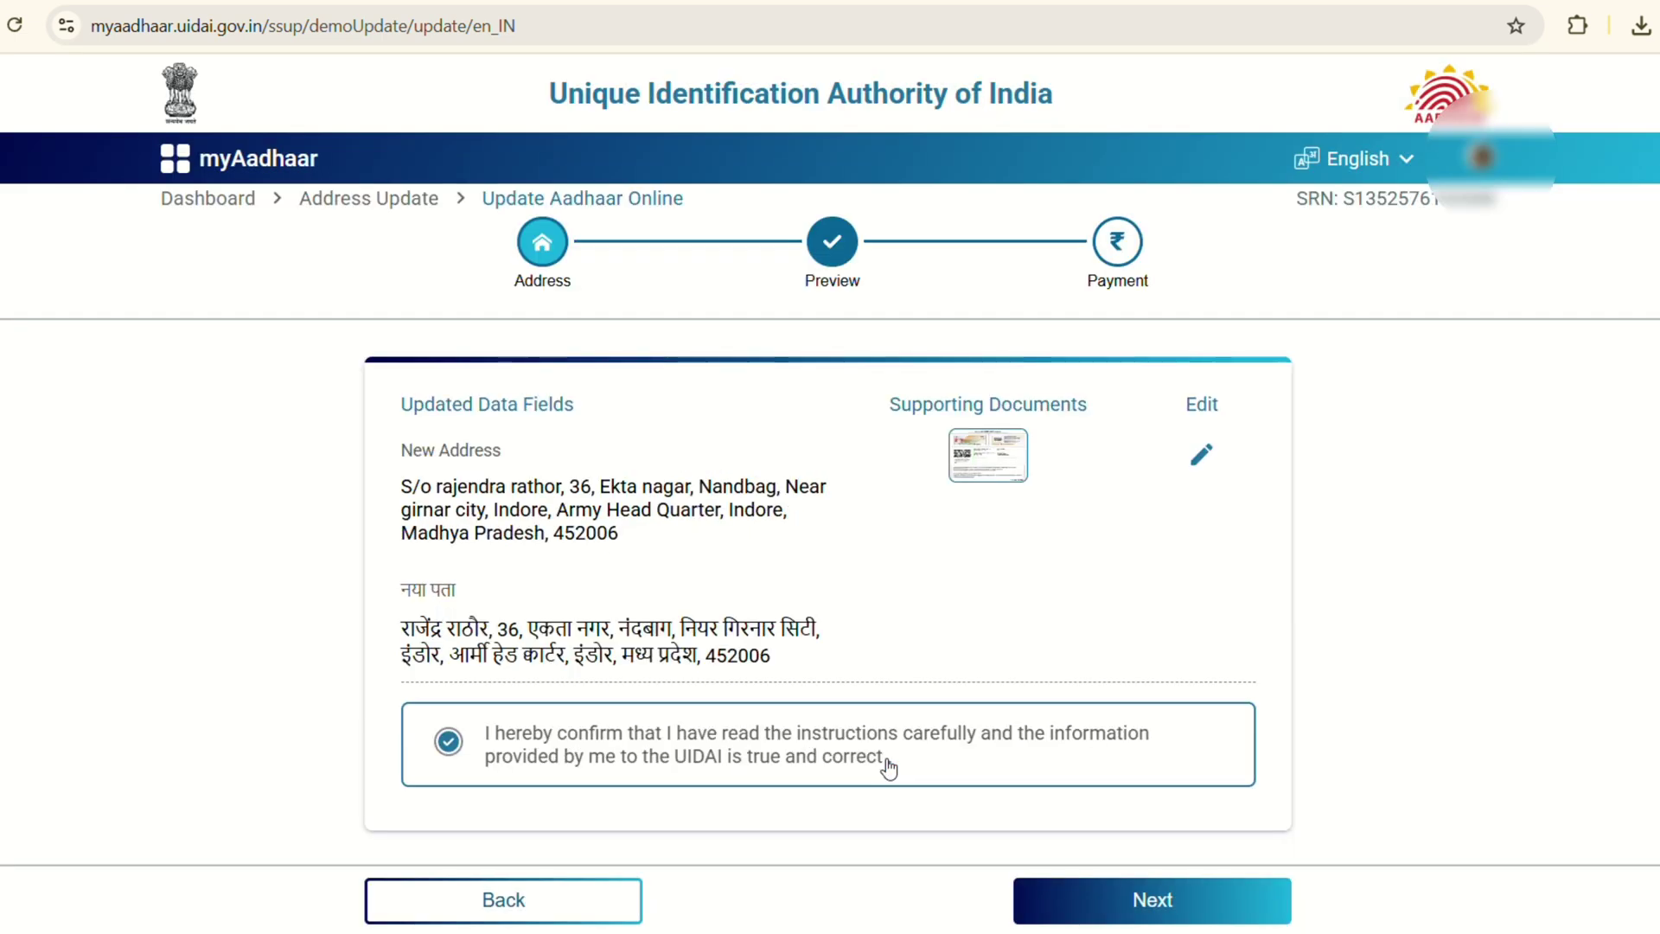
{"action": "left_click", "coordinate": [1134, 899]}
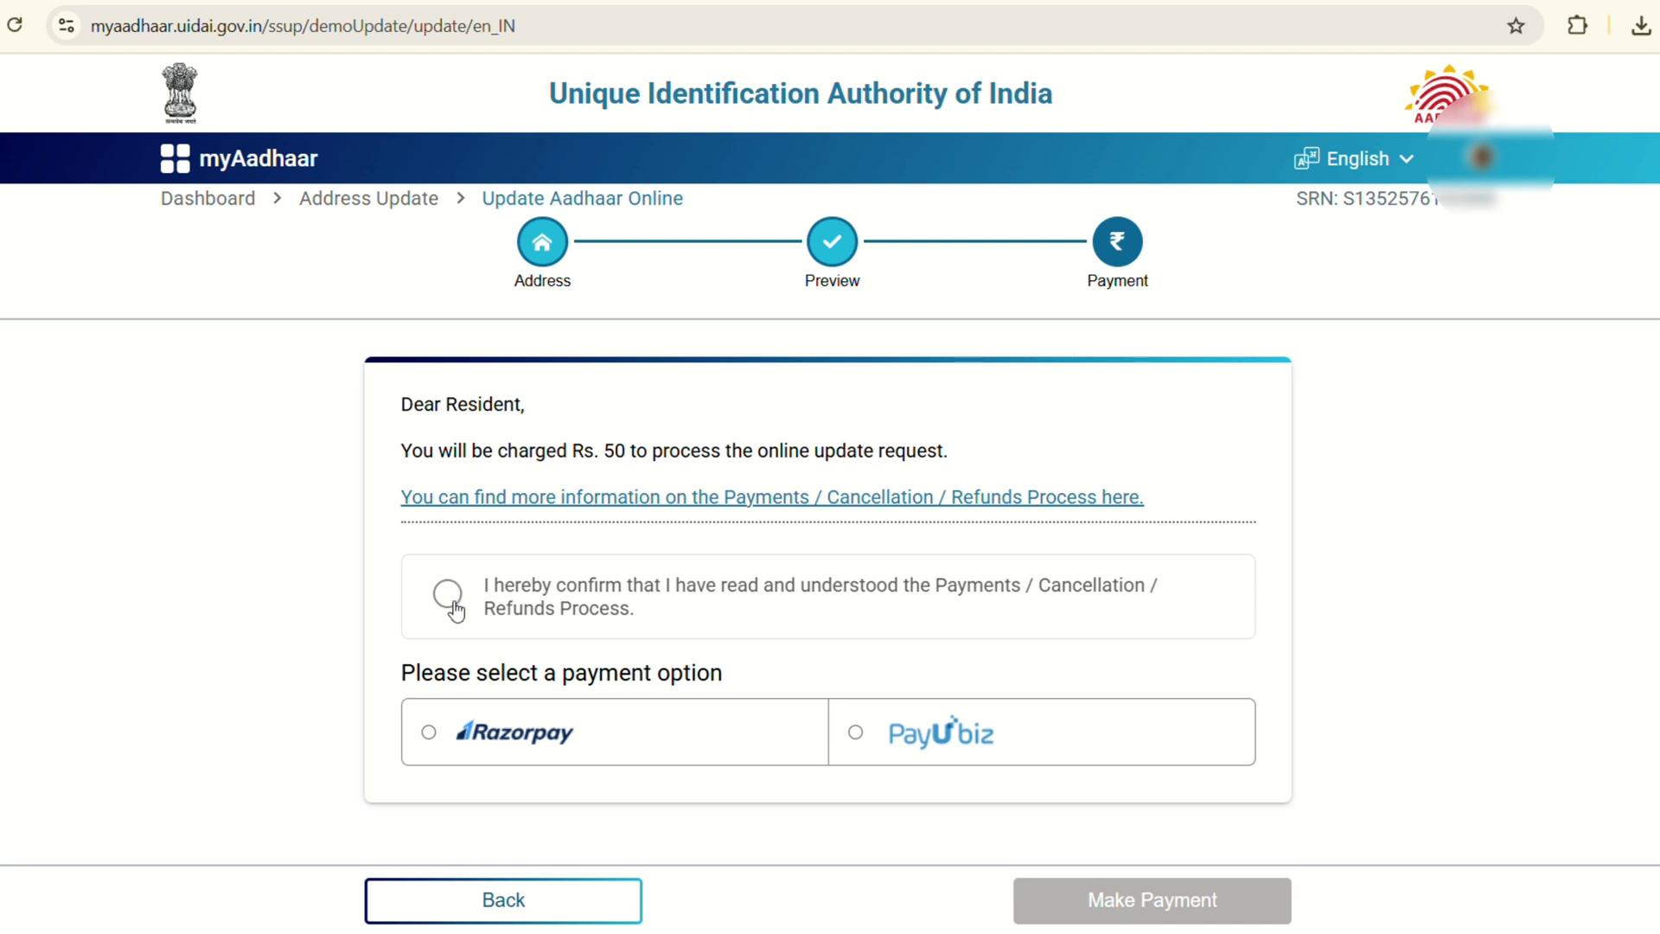
Step: Accept the payments/refunds terms, choose Razorpay, and start paying the ₹50 fee
{"action": "left_click", "coordinate": [448, 595]}
{"action": "left_click", "coordinate": [432, 733]}
{"action": "left_click", "coordinate": [1154, 899]}
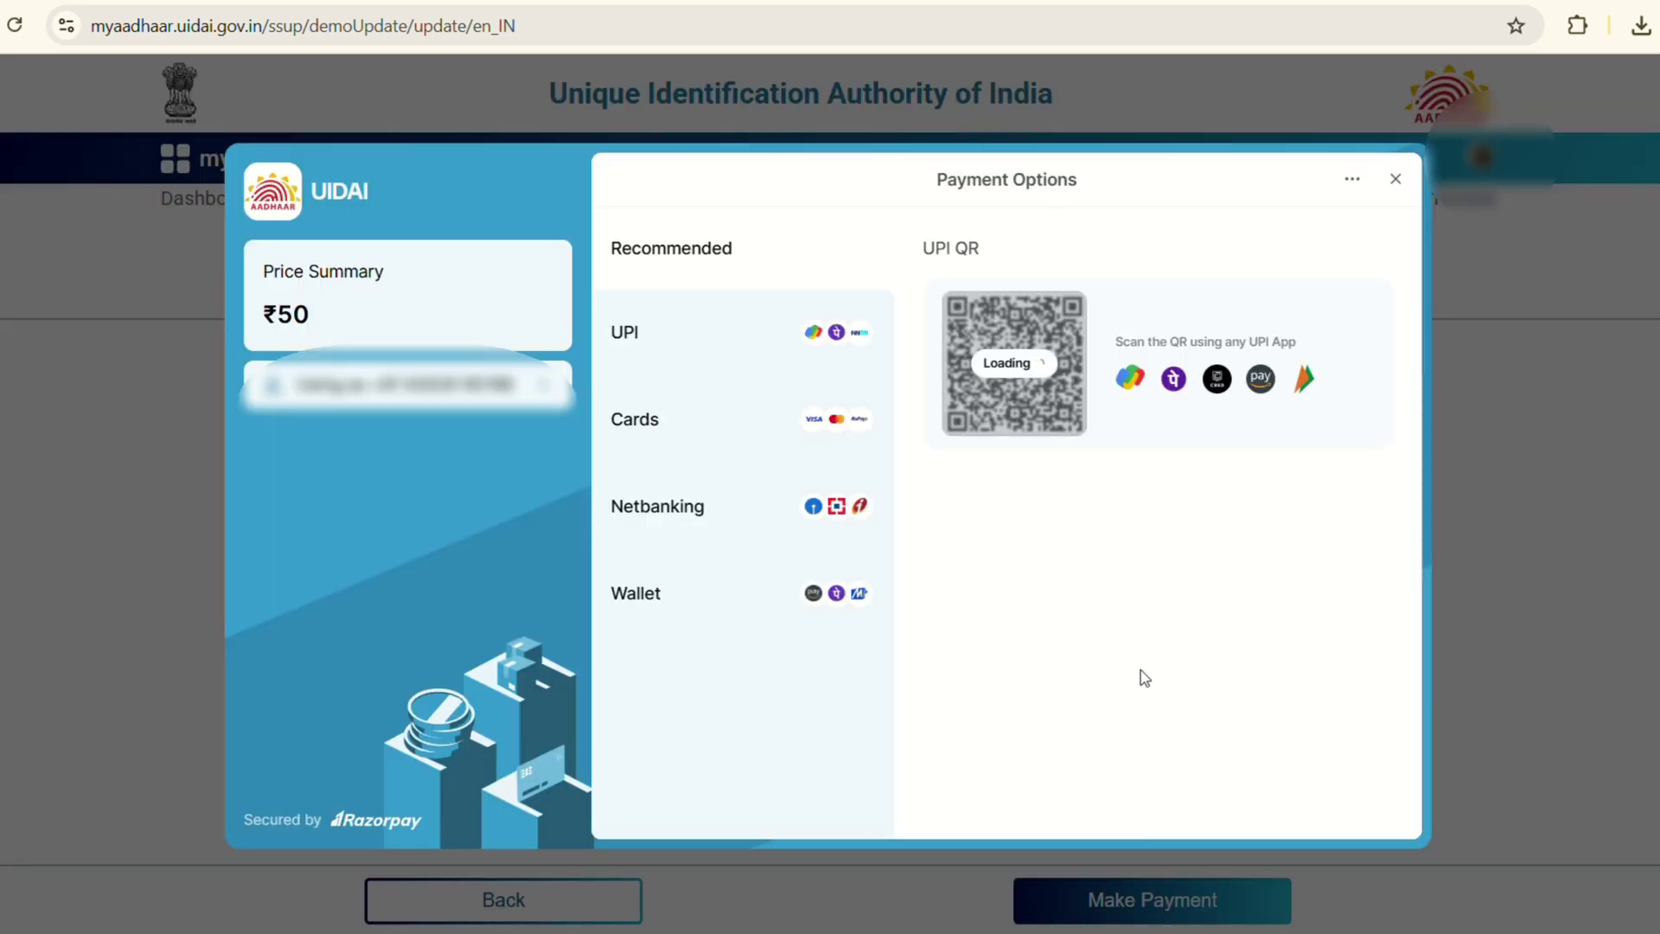